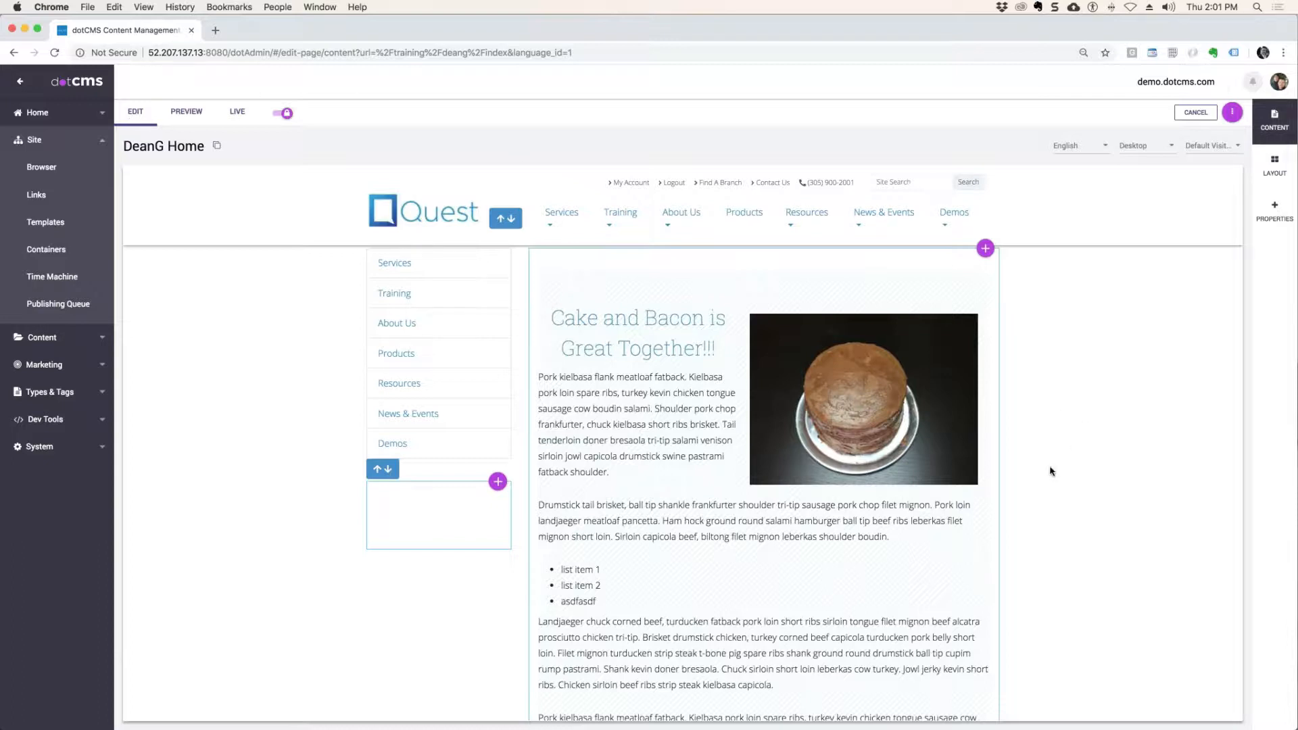
Look over the live version of the home page
{"action": "mouse_move", "coordinate": [834, 334]}
{"action": "left_click", "coordinate": [238, 111]}
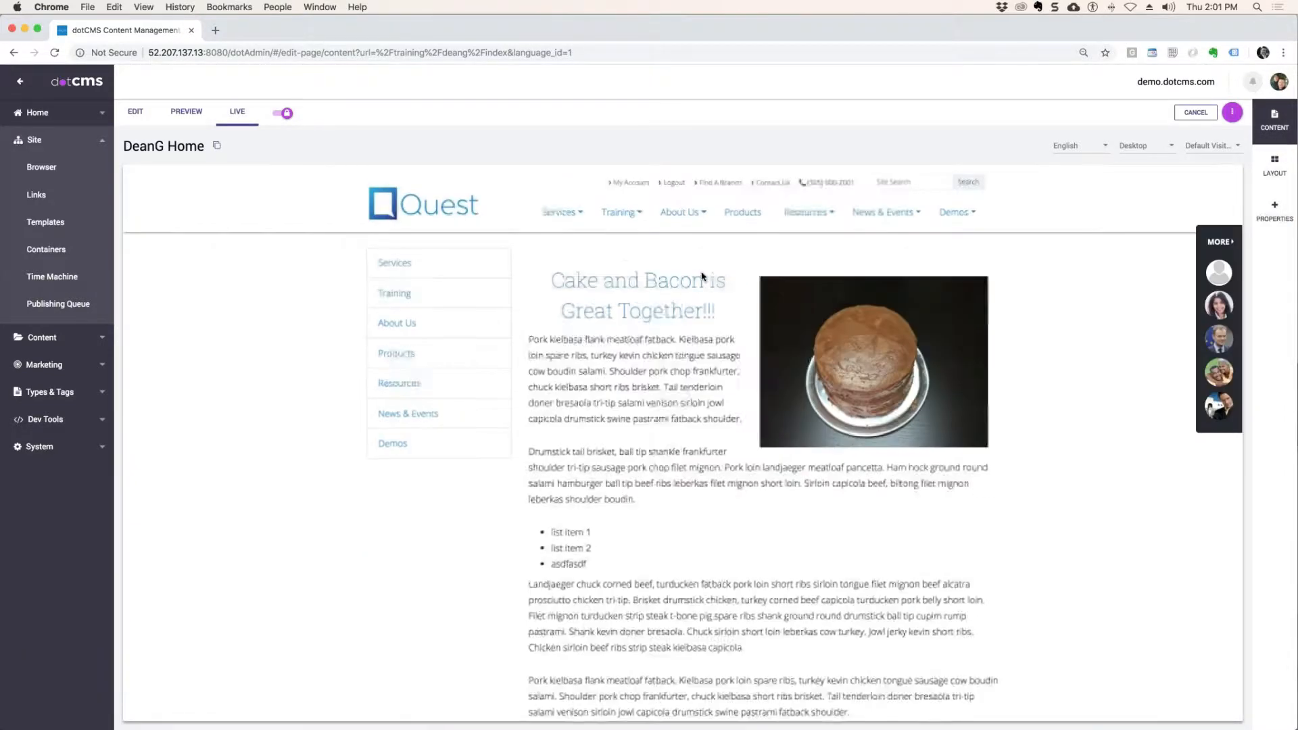
{"action": "scroll", "coordinate": [817, 309], "scroll_direction": "down", "scroll_amount": 2}
{"action": "scroll", "coordinate": [817, 308], "scroll_direction": "up", "scroll_amount": 2}
Open the main content item in edit mode and delete the three-item bulleted list from its body
{"action": "left_click", "coordinate": [135, 111]}
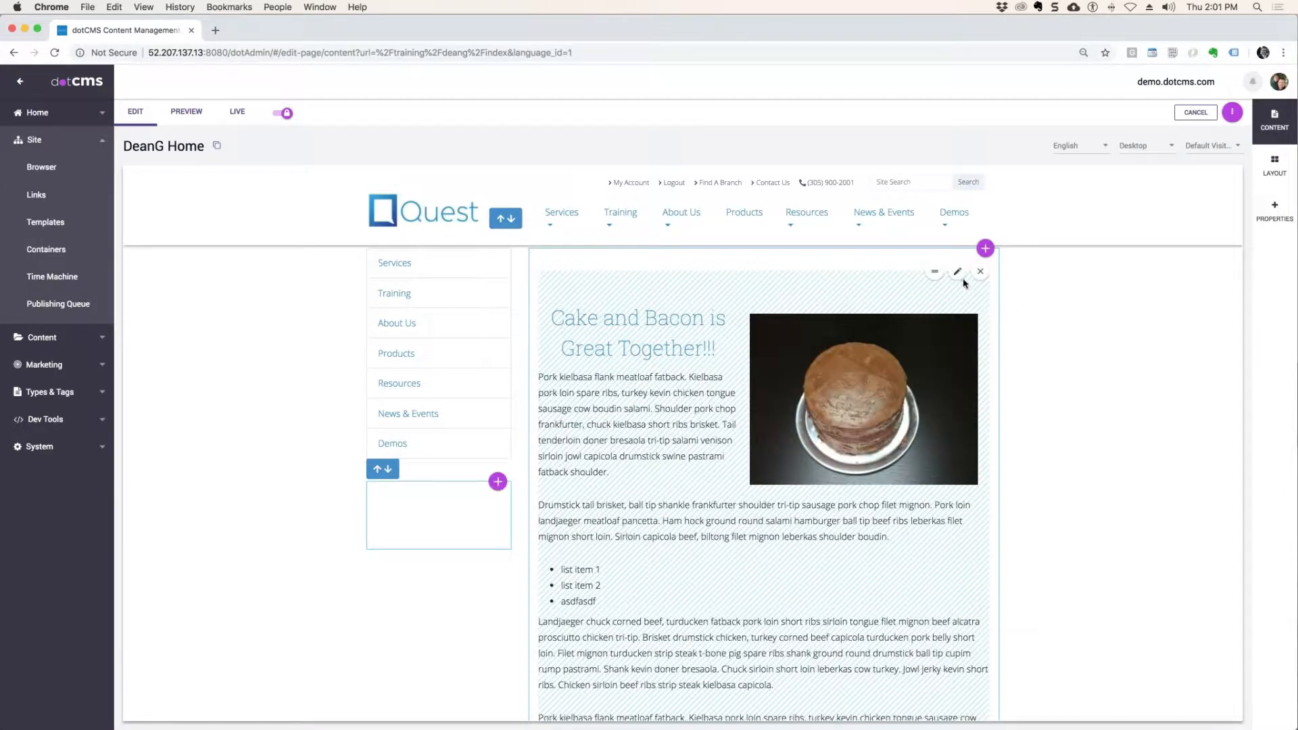
{"action": "left_click", "coordinate": [957, 273]}
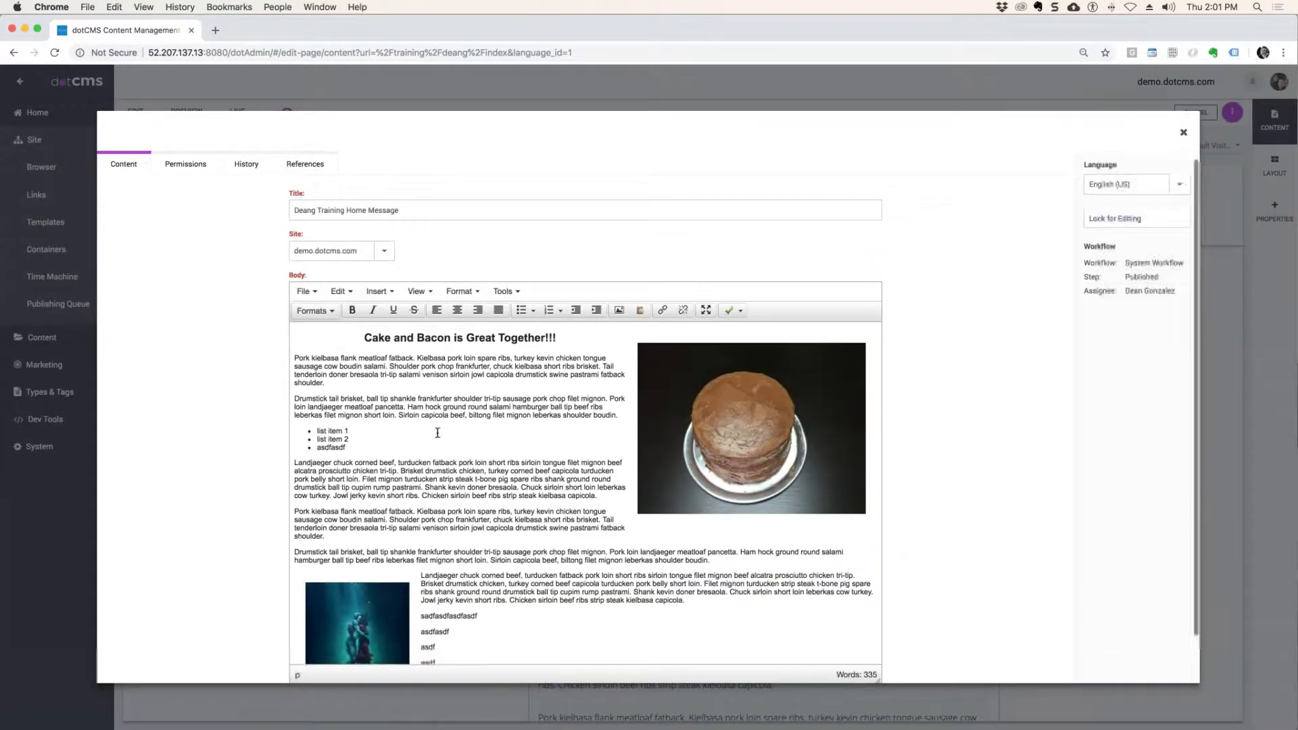
{"action": "left_click", "coordinate": [370, 463]}
{"action": "left_click_drag", "start_coordinate": [384, 440], "coordinate": [298, 431]}
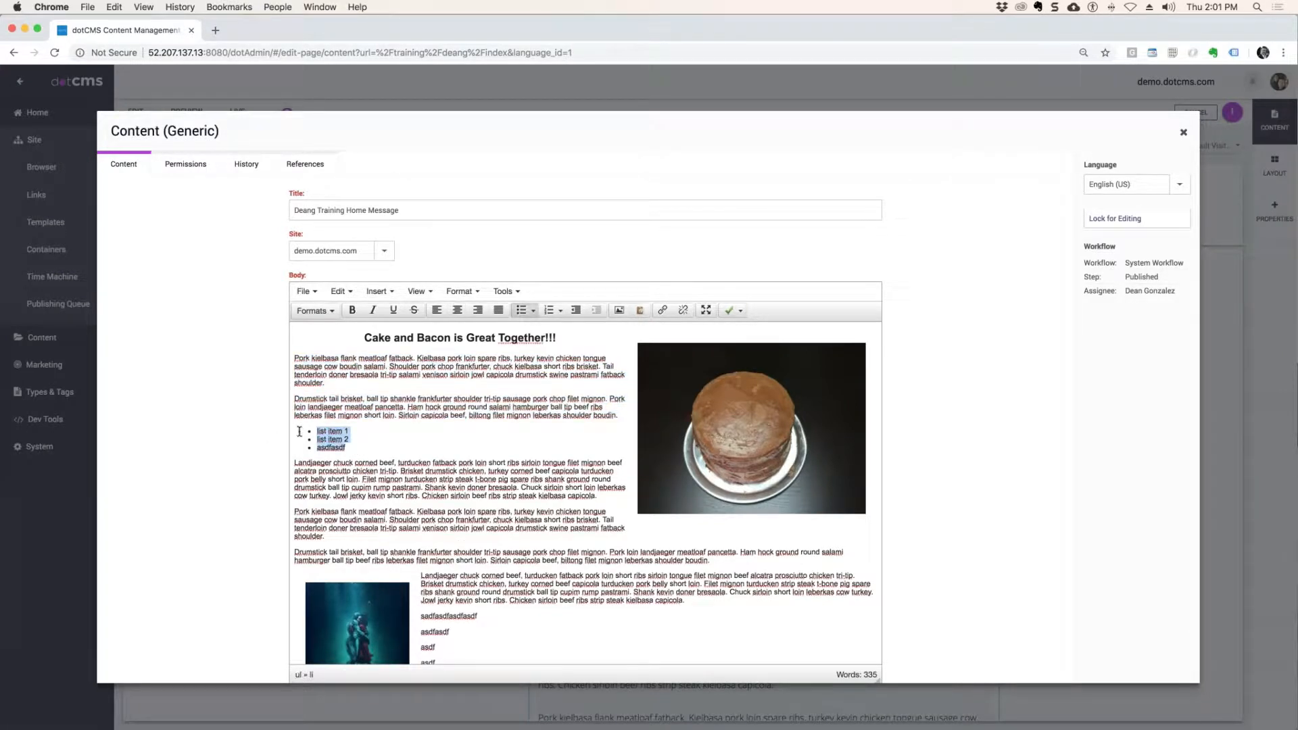
{"action": "key", "text": "BackSpace"}
{"action": "key", "text": "BackSpace"}
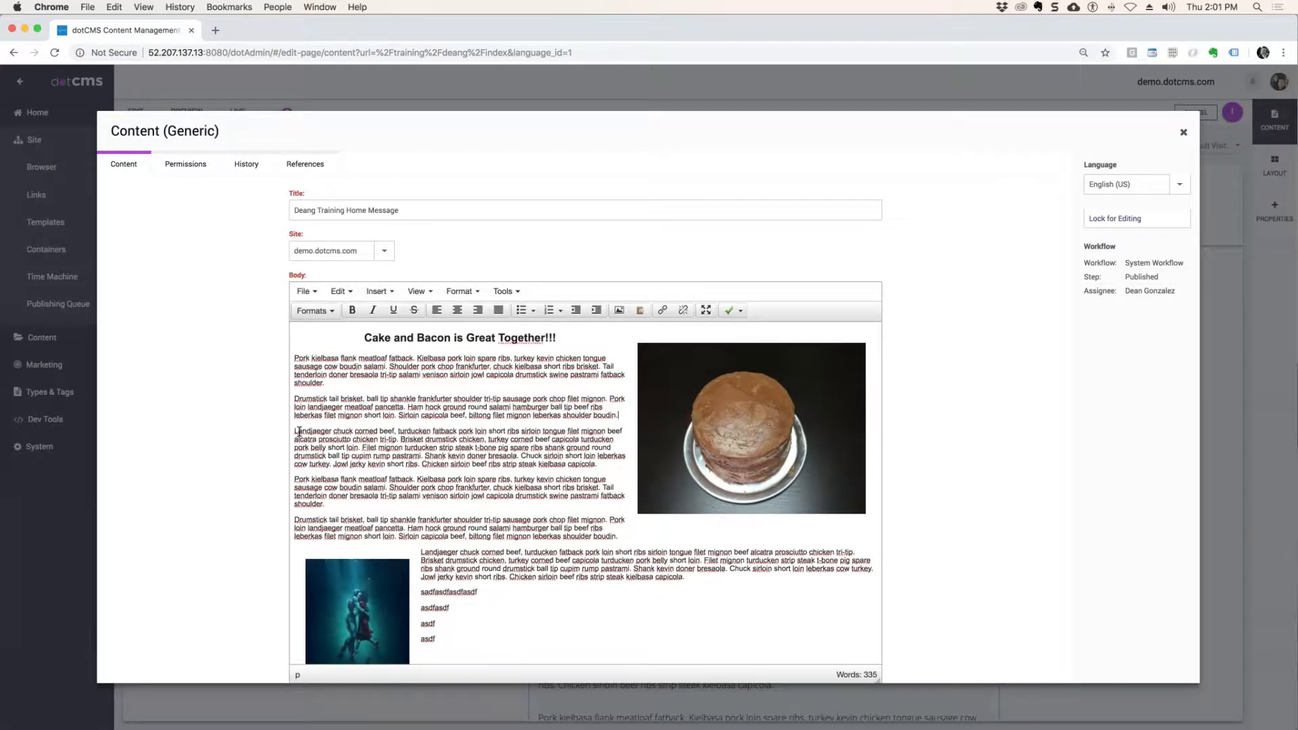
Add "Washington is a state I would like to visit." after the body's first paragraph, then save the content without publishing and close it
{"action": "left_click", "coordinate": [358, 380]}
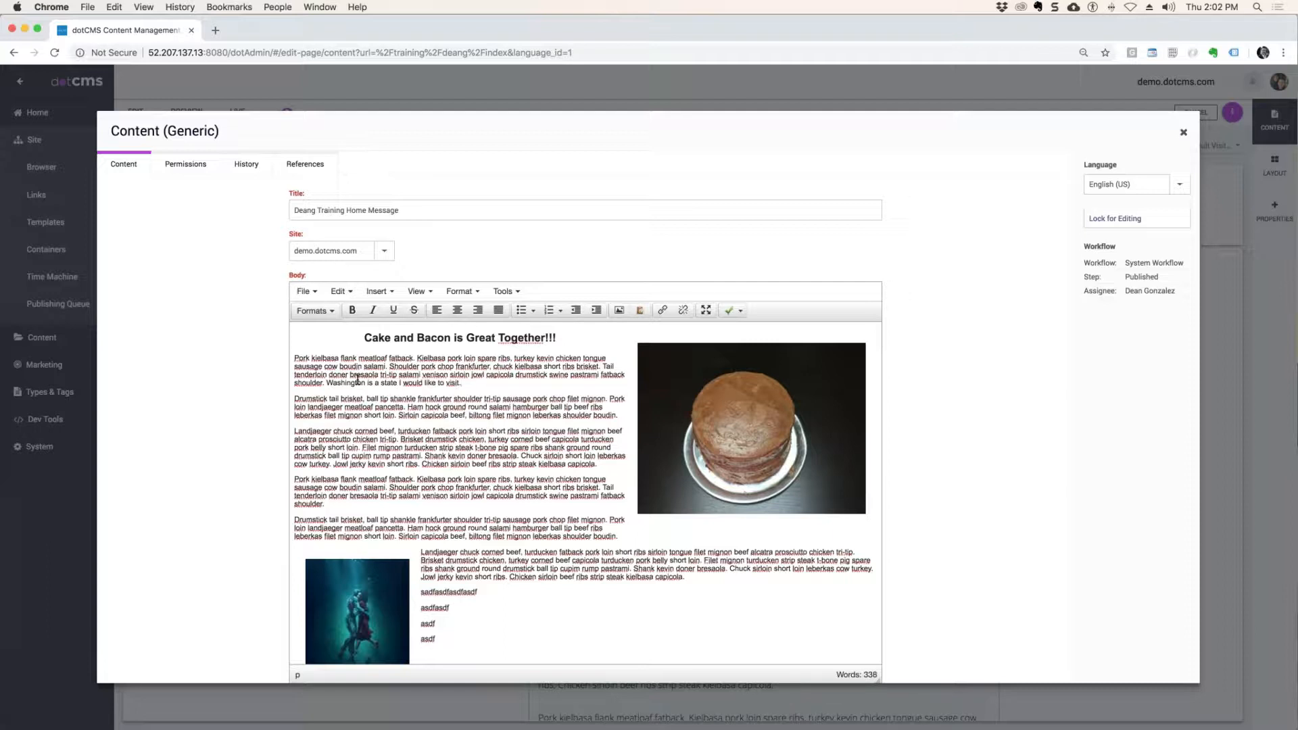
{"action": "left_click", "coordinate": [1112, 226]}
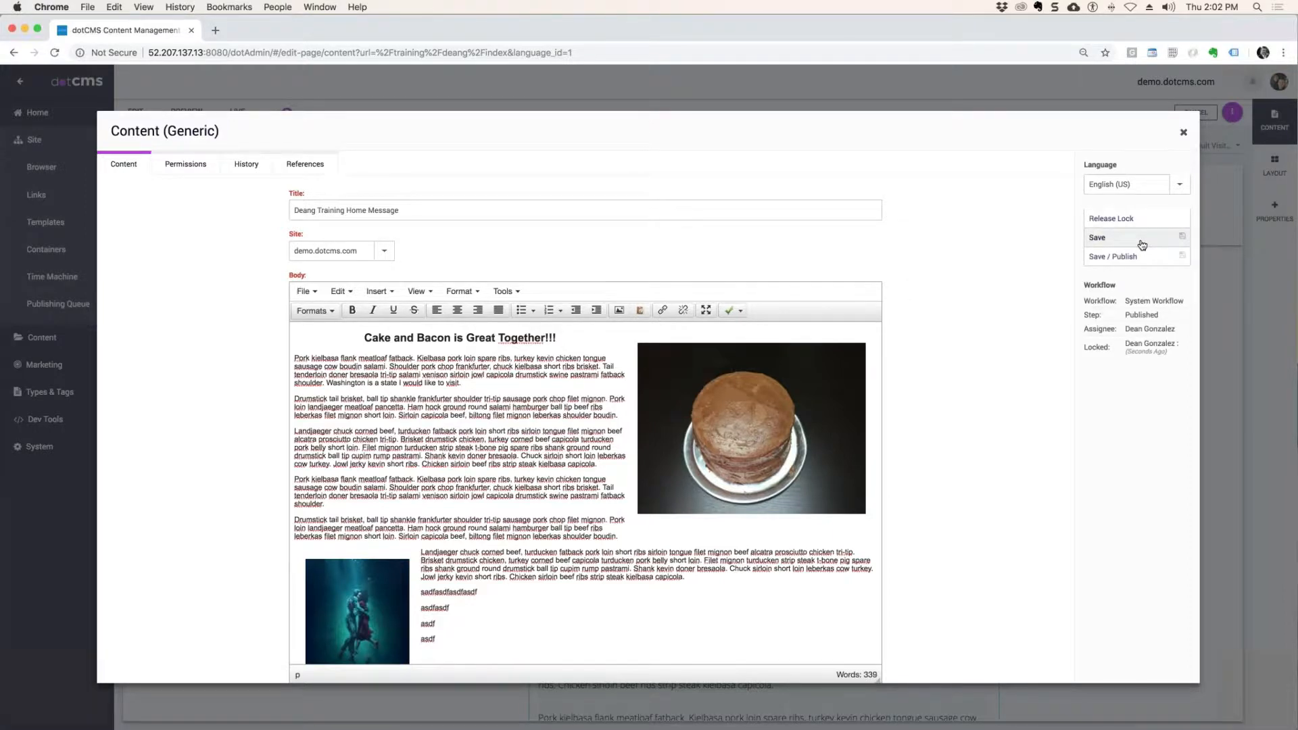
{"action": "left_click", "coordinate": [1142, 243]}
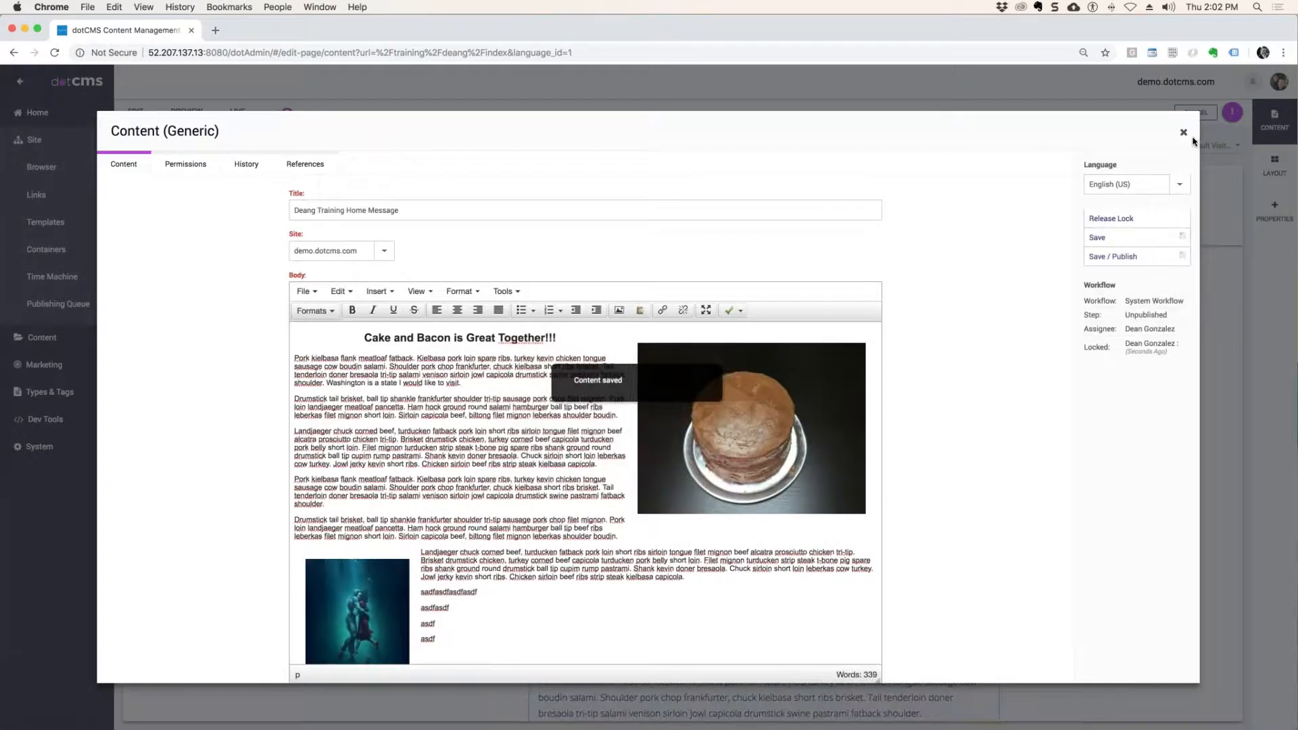
{"action": "left_click", "coordinate": [1184, 133]}
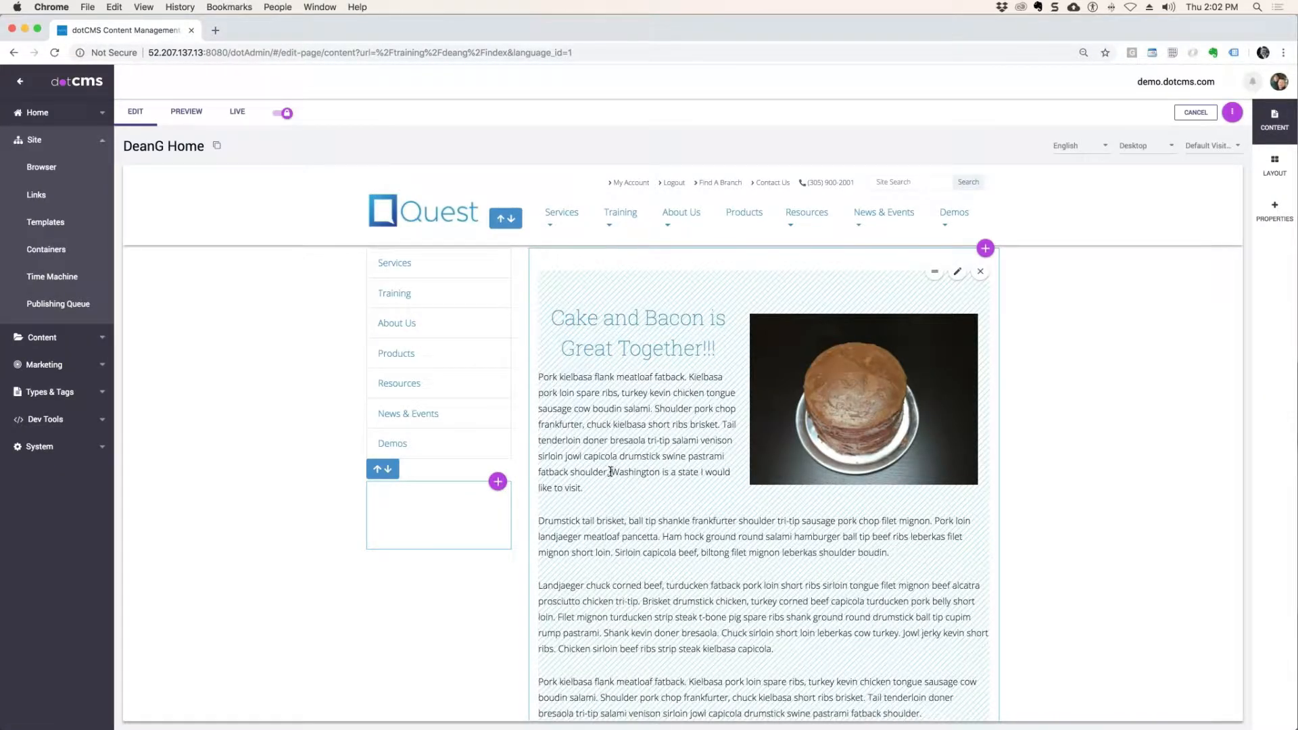
Check the saved text edits in the page's edit view and compare its live version with its preview
{"action": "left_click_drag", "start_coordinate": [611, 472], "coordinate": [640, 501]}
{"action": "scroll", "coordinate": [481, 390], "scroll_direction": "down", "scroll_amount": 3}
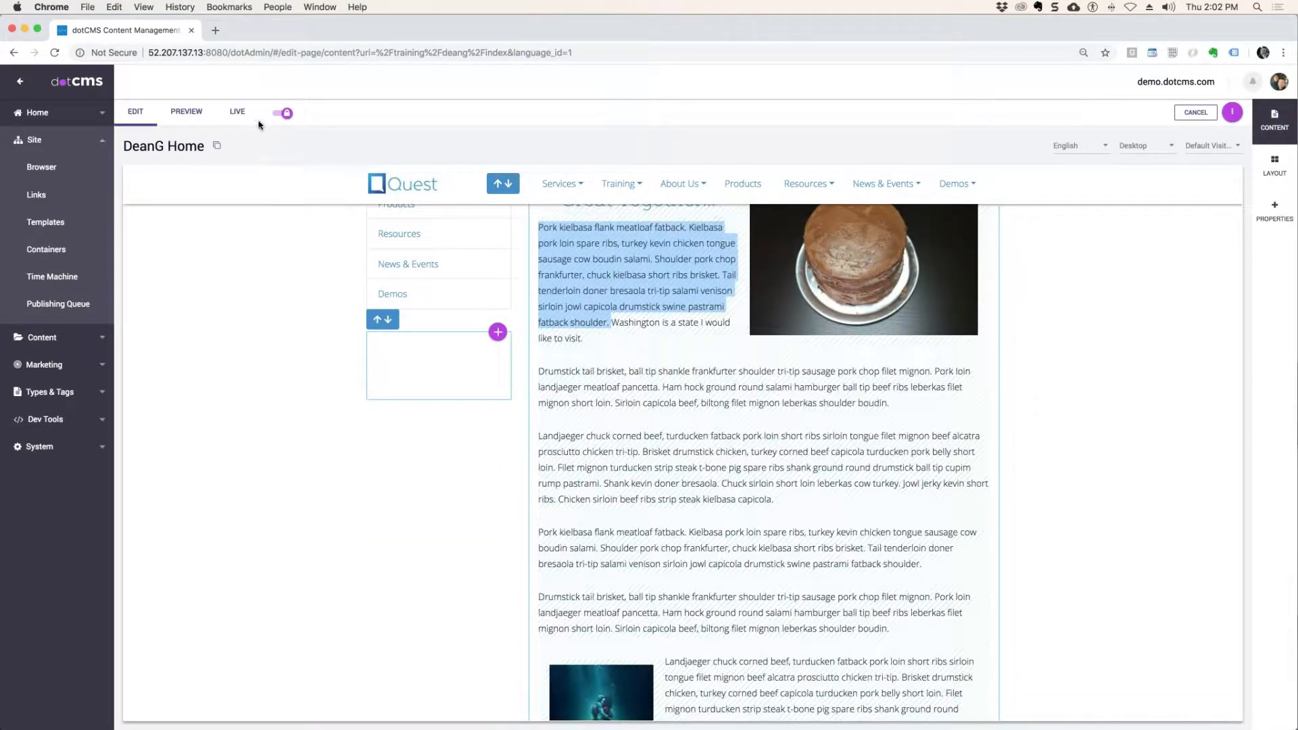
{"action": "left_click", "coordinate": [237, 112]}
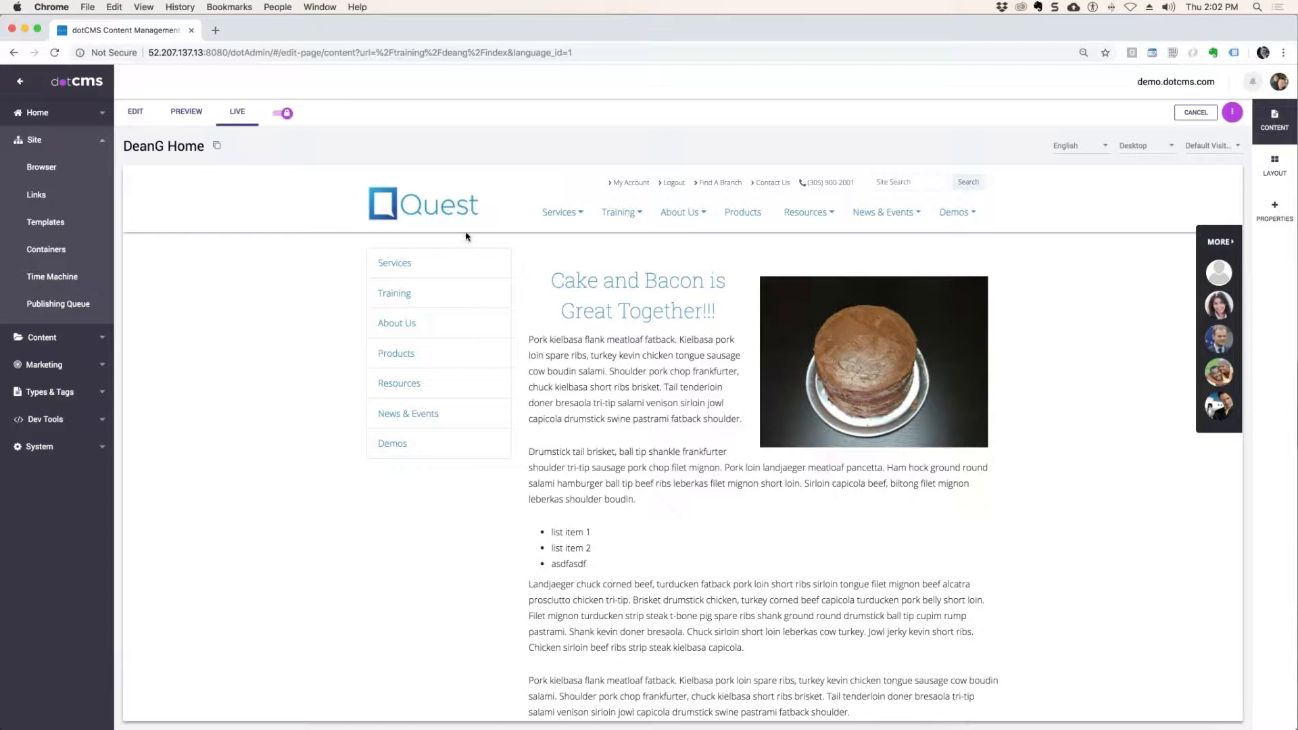
{"action": "left_click", "coordinate": [186, 112]}
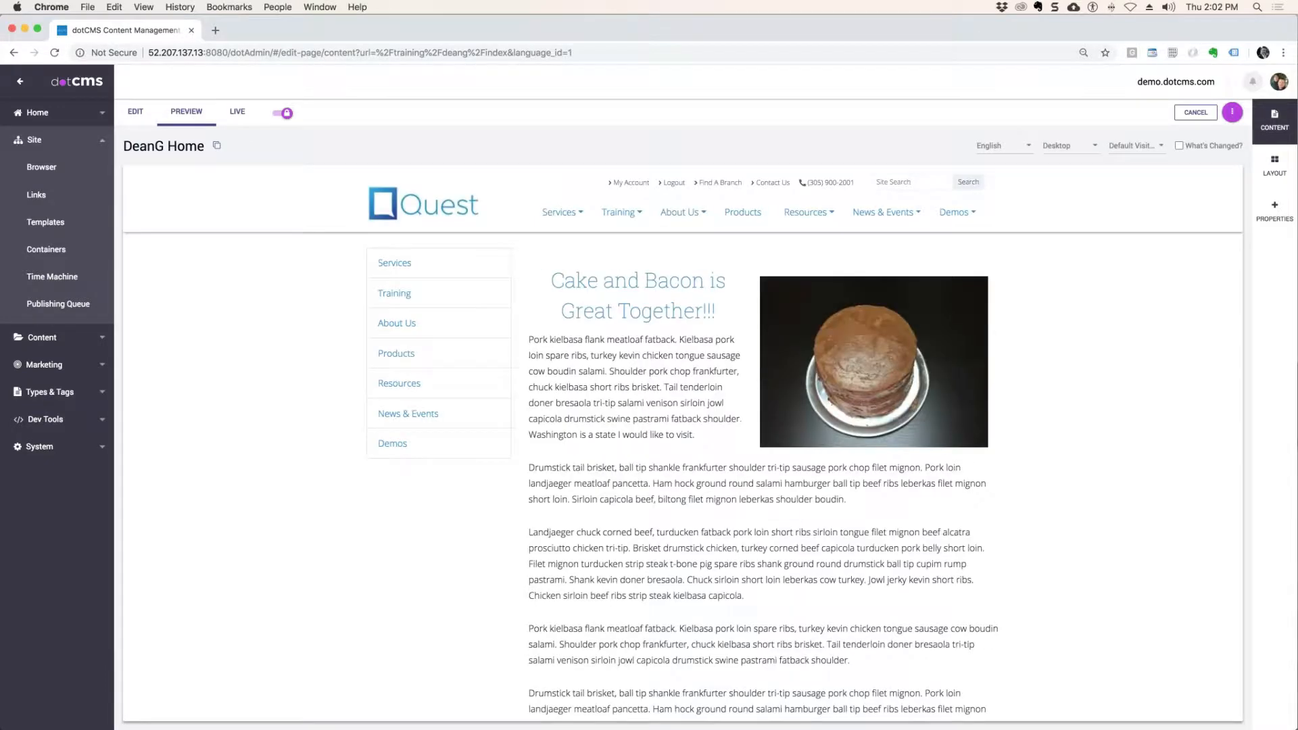
{"action": "left_click_drag", "start_coordinate": [707, 440], "coordinate": [529, 338]}
{"action": "left_click_drag", "start_coordinate": [528, 437], "coordinate": [528, 435]}
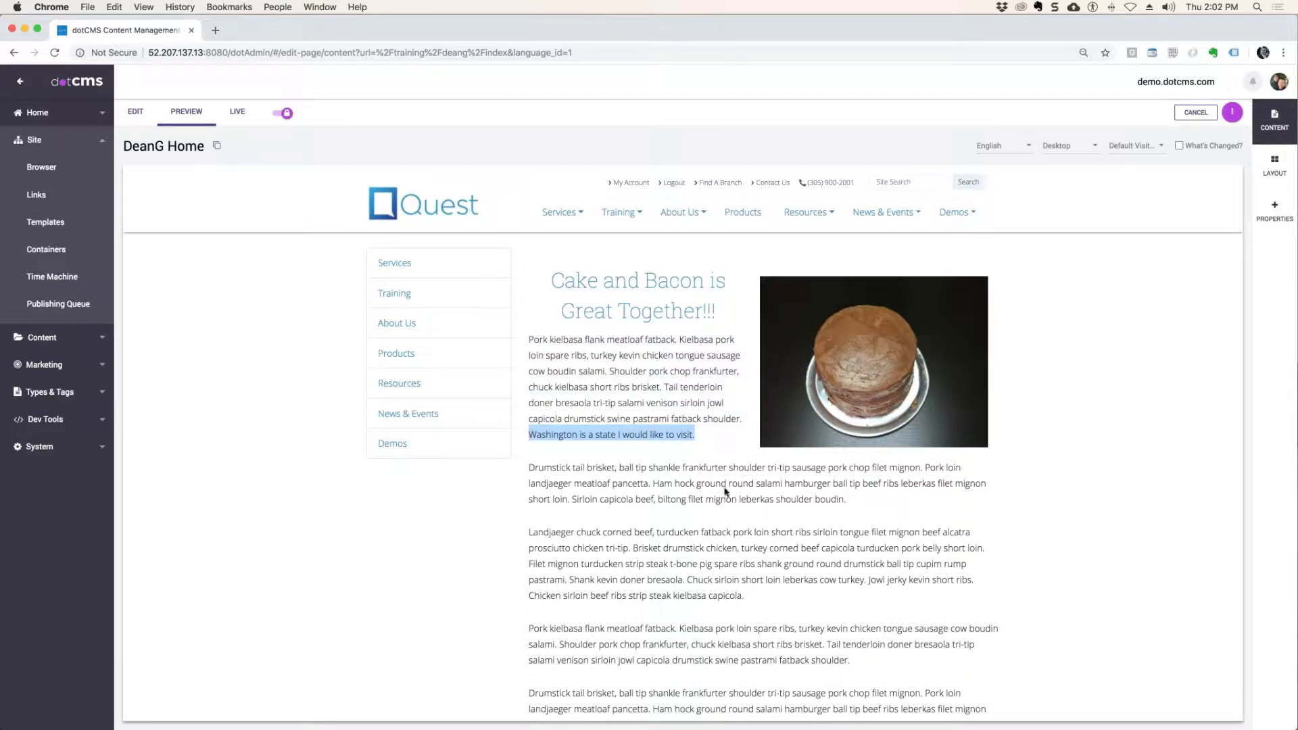
Collapse the navigation menu and briefly show the What's Changed comparison in the page preview
{"action": "left_click", "coordinate": [19, 82]}
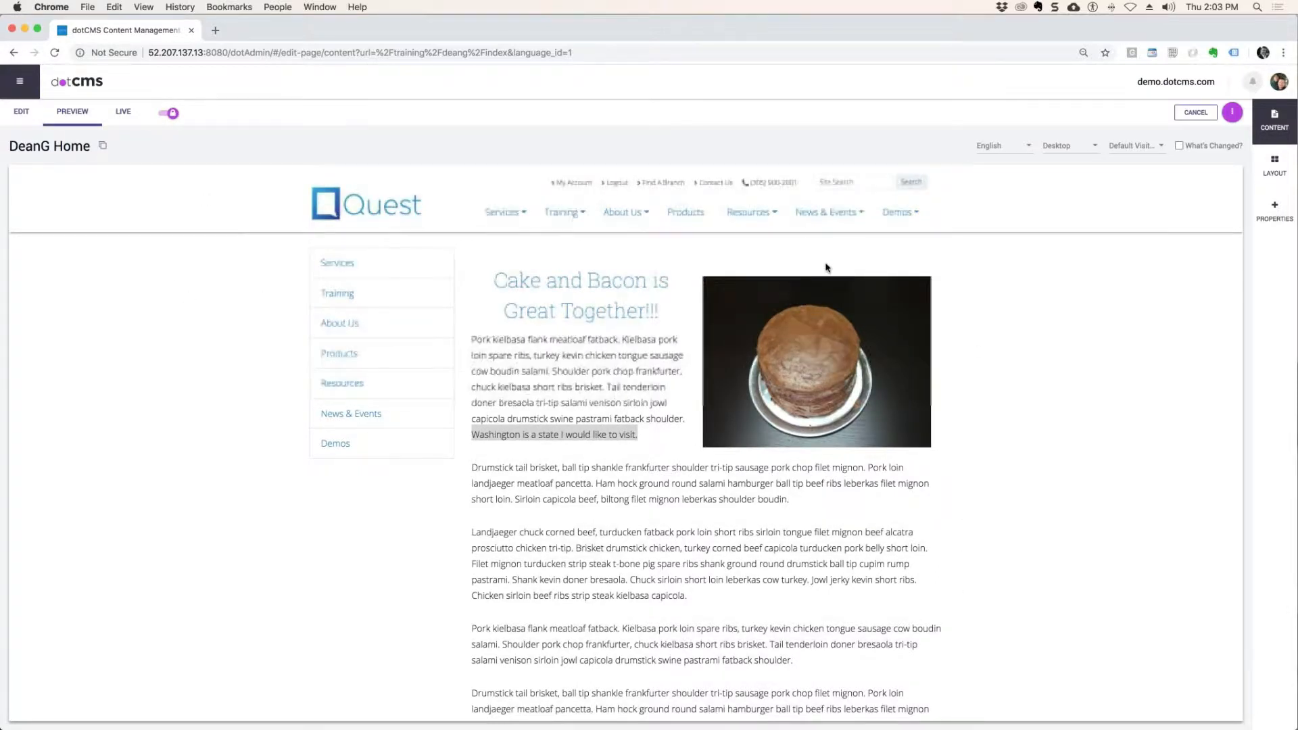
{"action": "left_click", "coordinate": [1182, 148]}
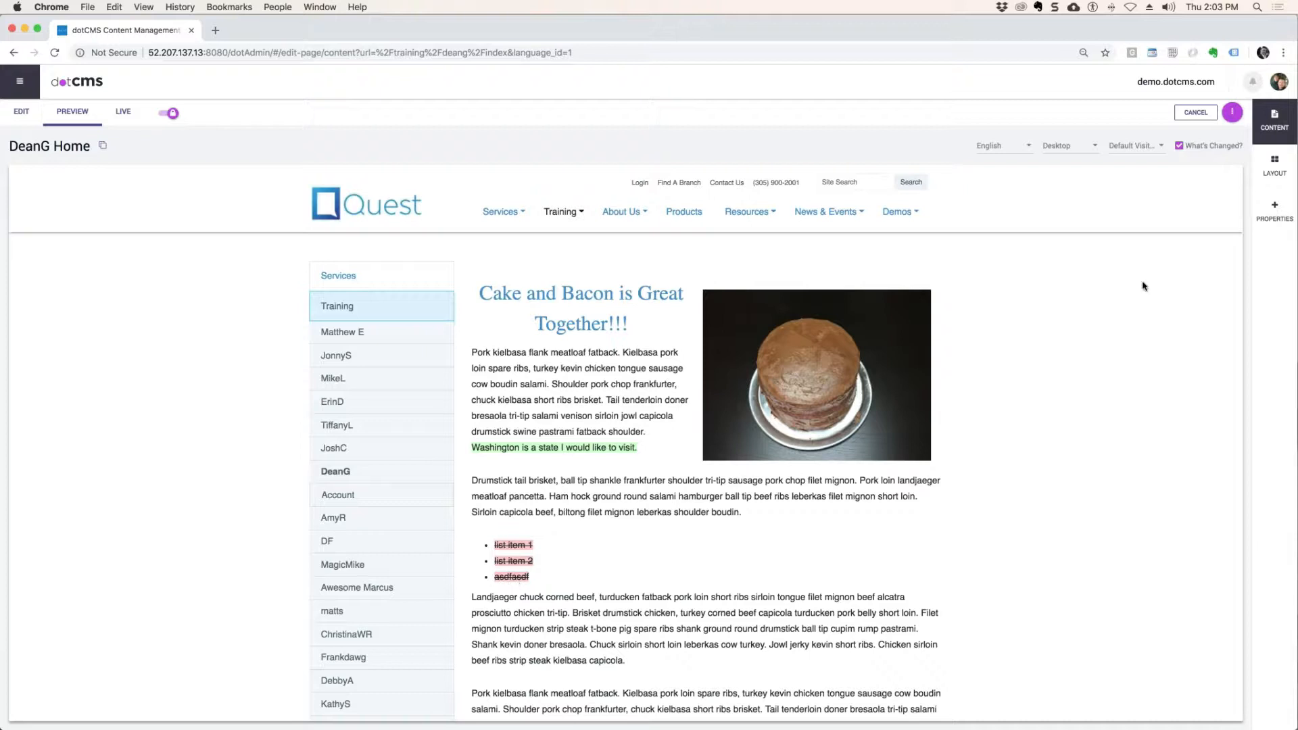
{"action": "left_click", "coordinate": [1179, 147]}
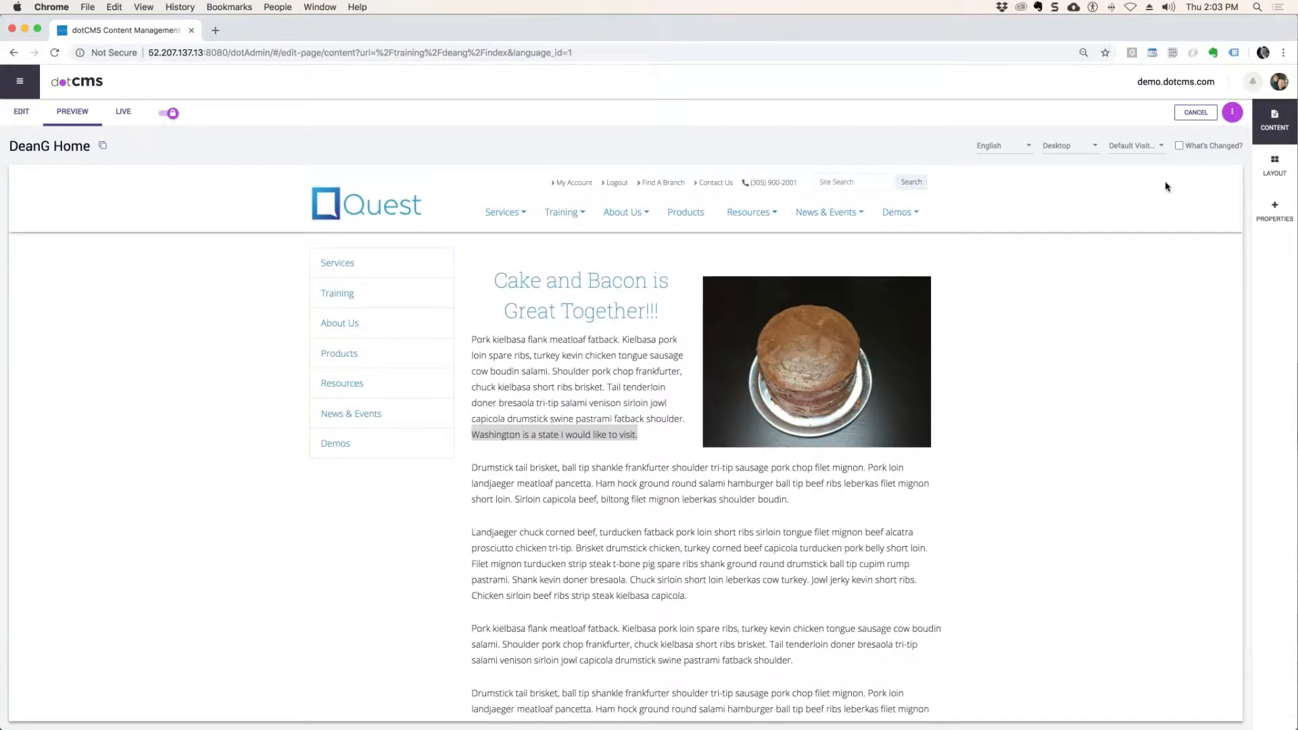
Preview the page as an Apple iPad Pro and as an Apple iPhone 6, 6s
{"action": "left_click", "coordinate": [1094, 148]}
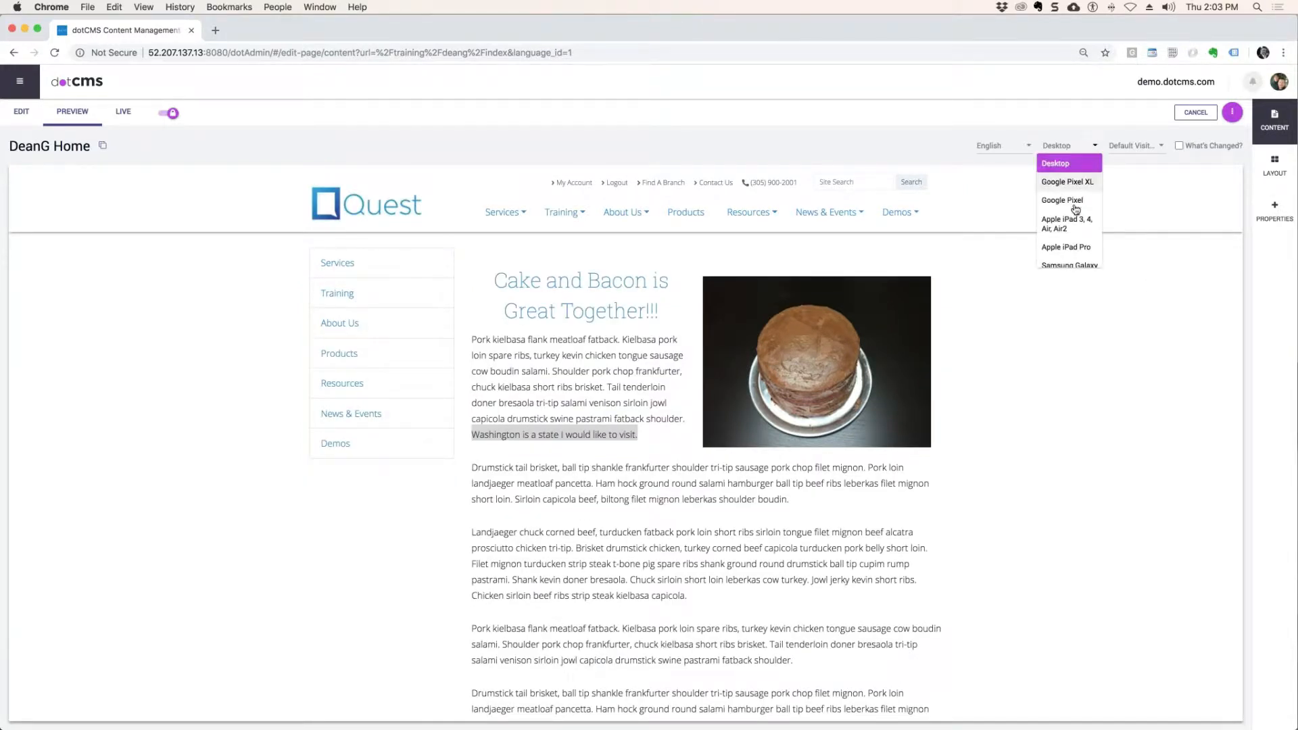
{"action": "left_click", "coordinate": [1074, 248]}
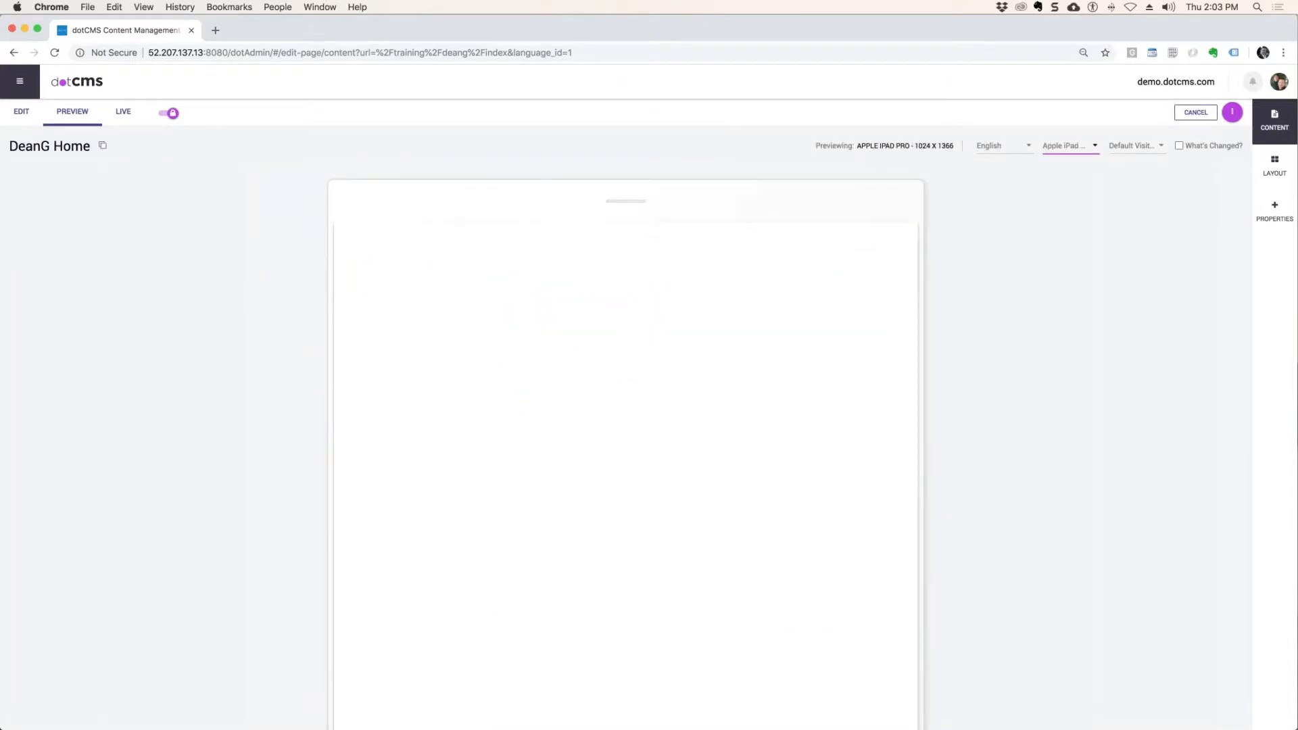
{"action": "left_click", "coordinate": [1075, 146]}
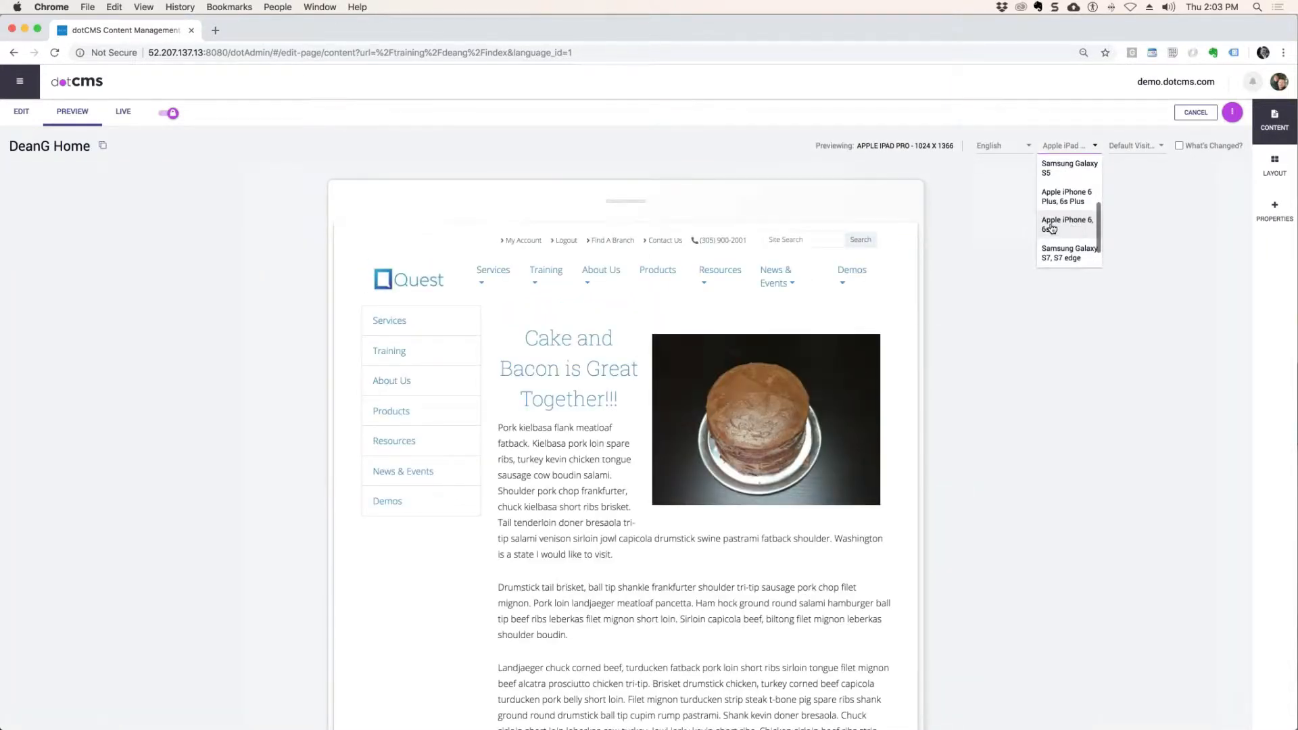
{"action": "left_click", "coordinate": [1065, 229]}
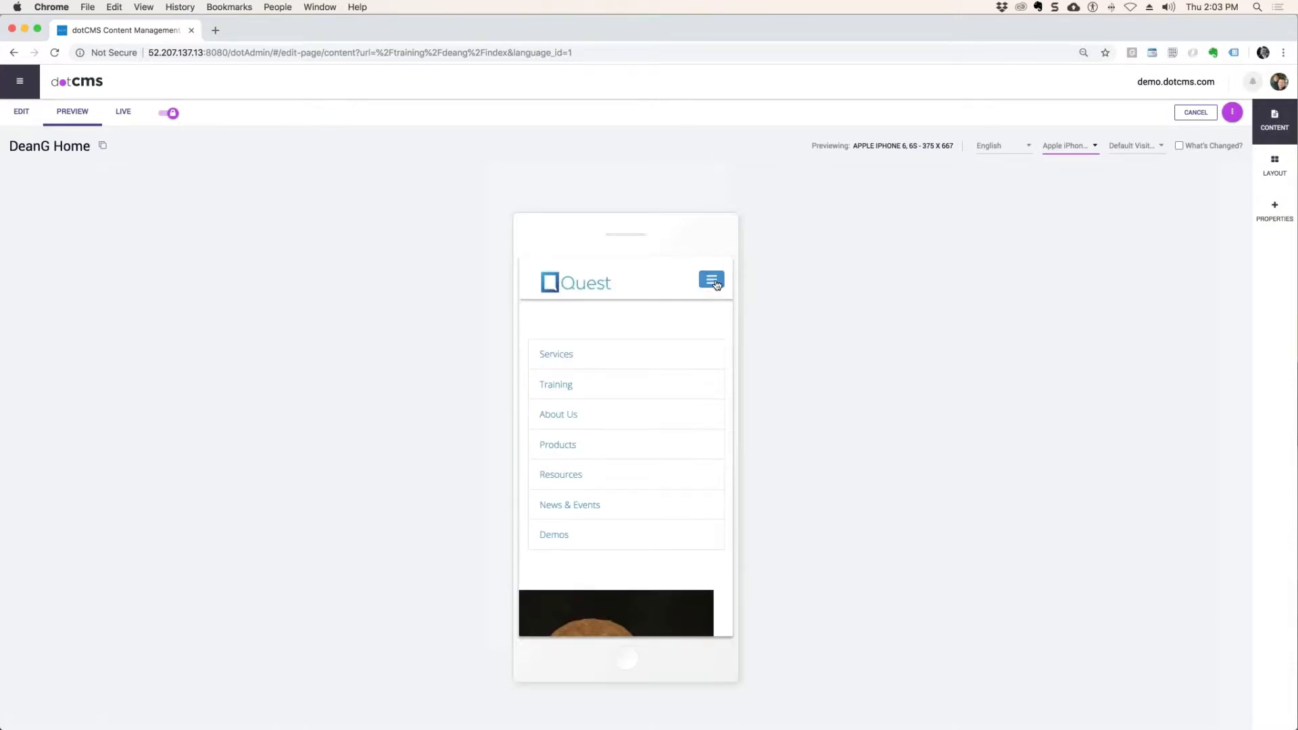
Try the mobile menu in the iPhone preview by following the page's own entry under Training, and return to preview mode
{"action": "left_click", "coordinate": [712, 283]}
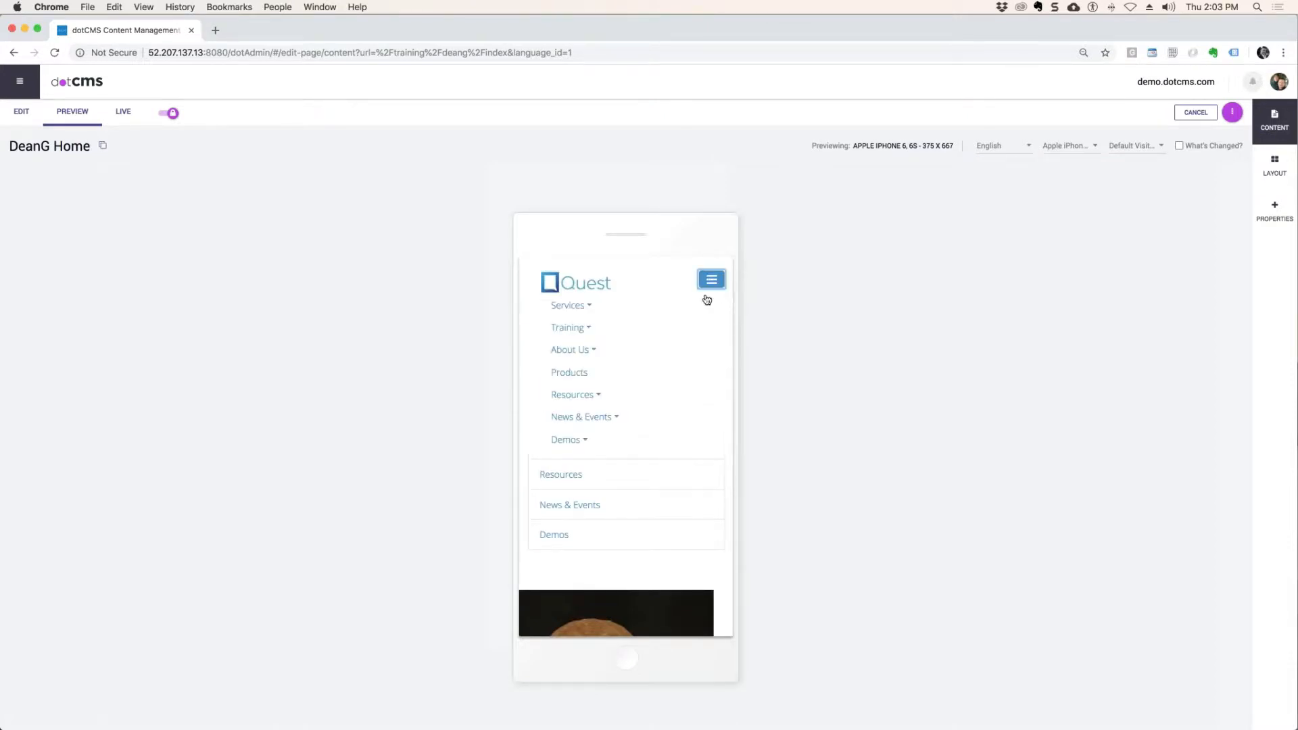
{"action": "left_click", "coordinate": [586, 329]}
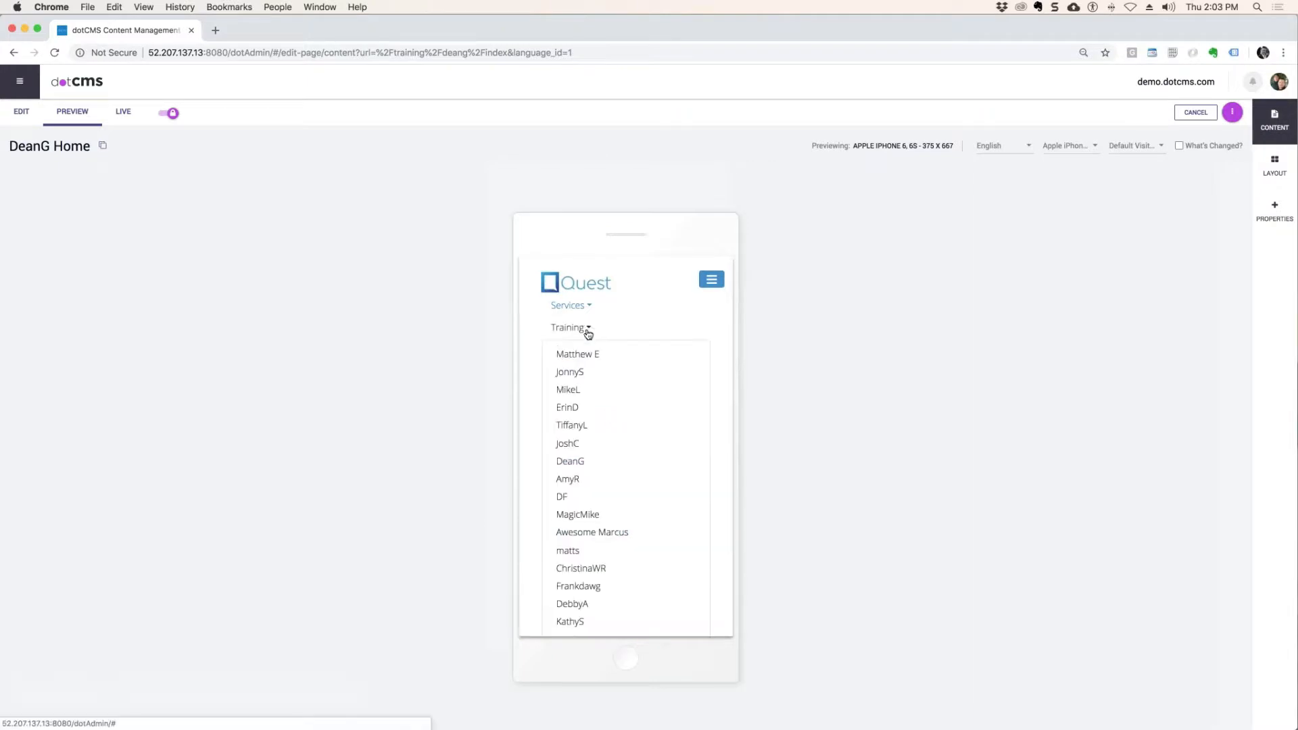
{"action": "left_click", "coordinate": [573, 468]}
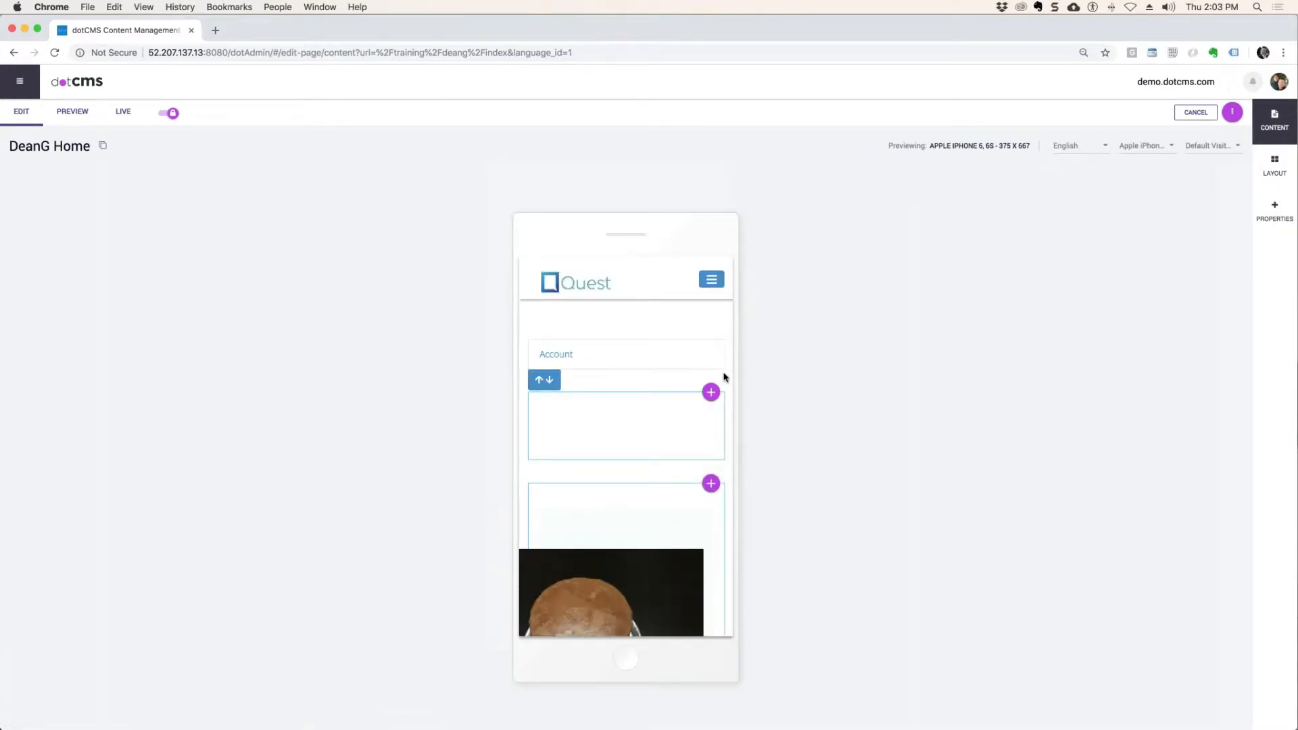
{"action": "left_click", "coordinate": [71, 115]}
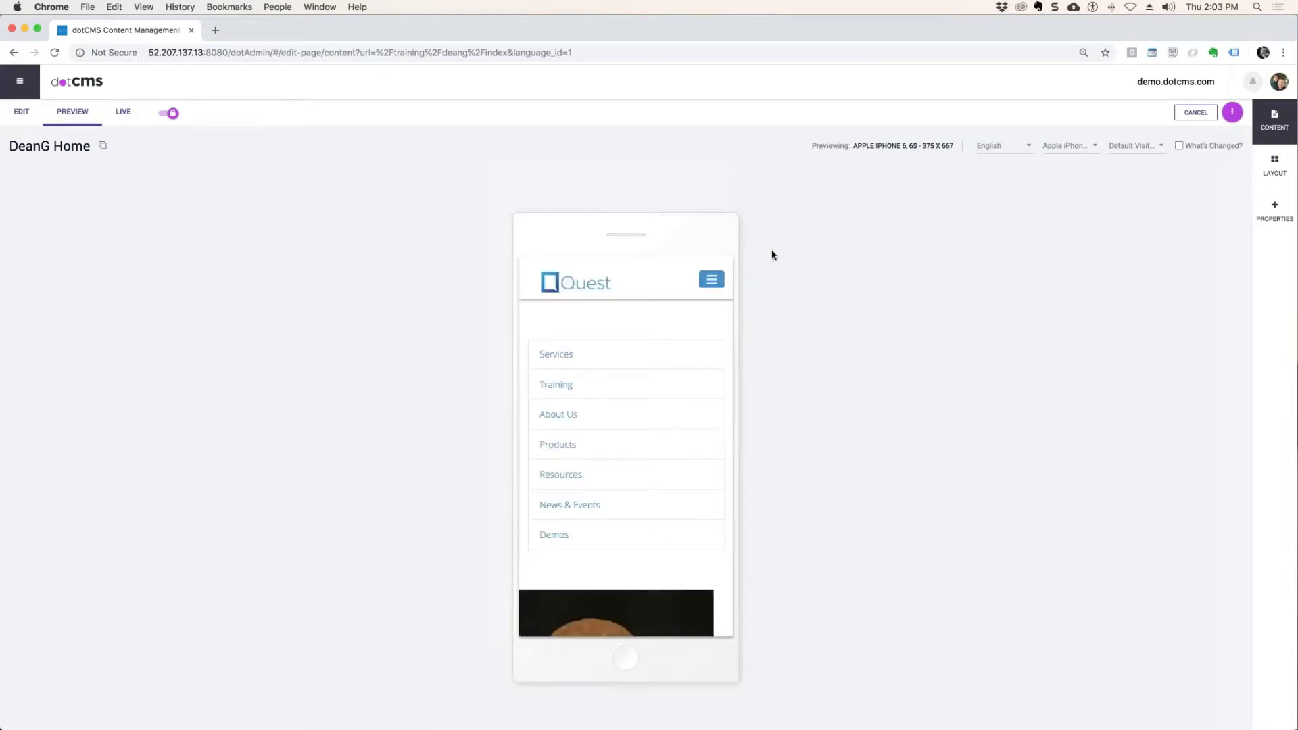
Read through the page content in the iPhone preview and set the preview device back to Desktop
{"action": "scroll", "coordinate": [676, 496], "scroll_direction": "down", "scroll_amount": 10}
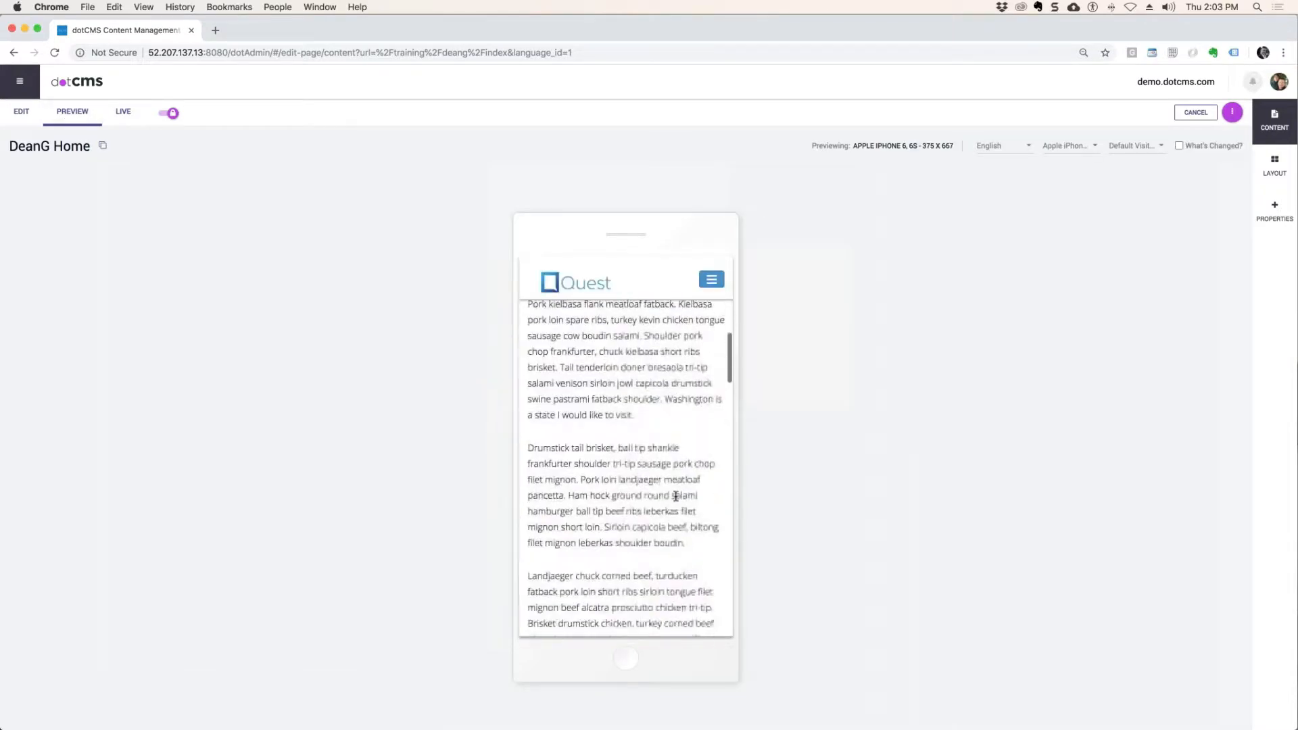
{"action": "scroll", "coordinate": [676, 496], "scroll_direction": "down", "scroll_amount": 2}
{"action": "scroll", "coordinate": [675, 473], "scroll_direction": "up", "scroll_amount": 10}
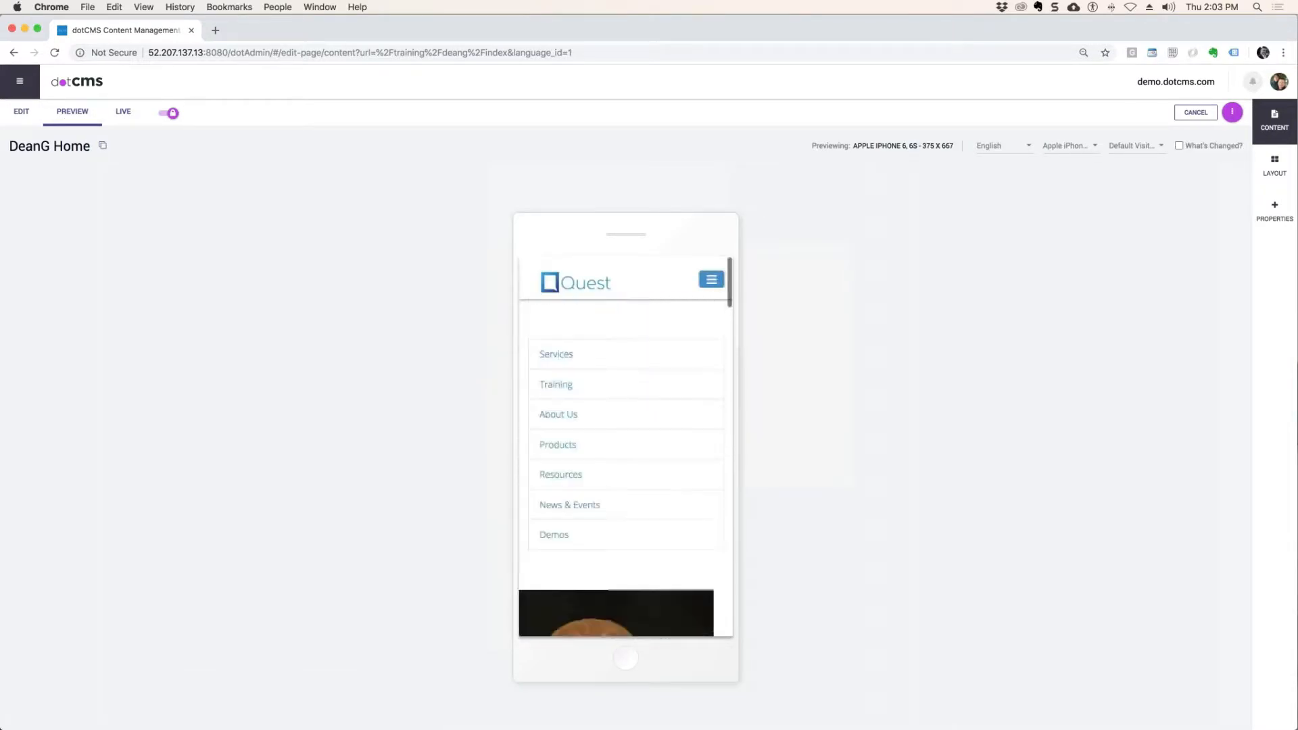
{"action": "scroll", "coordinate": [625, 467], "scroll_direction": "down", "scroll_amount": 7}
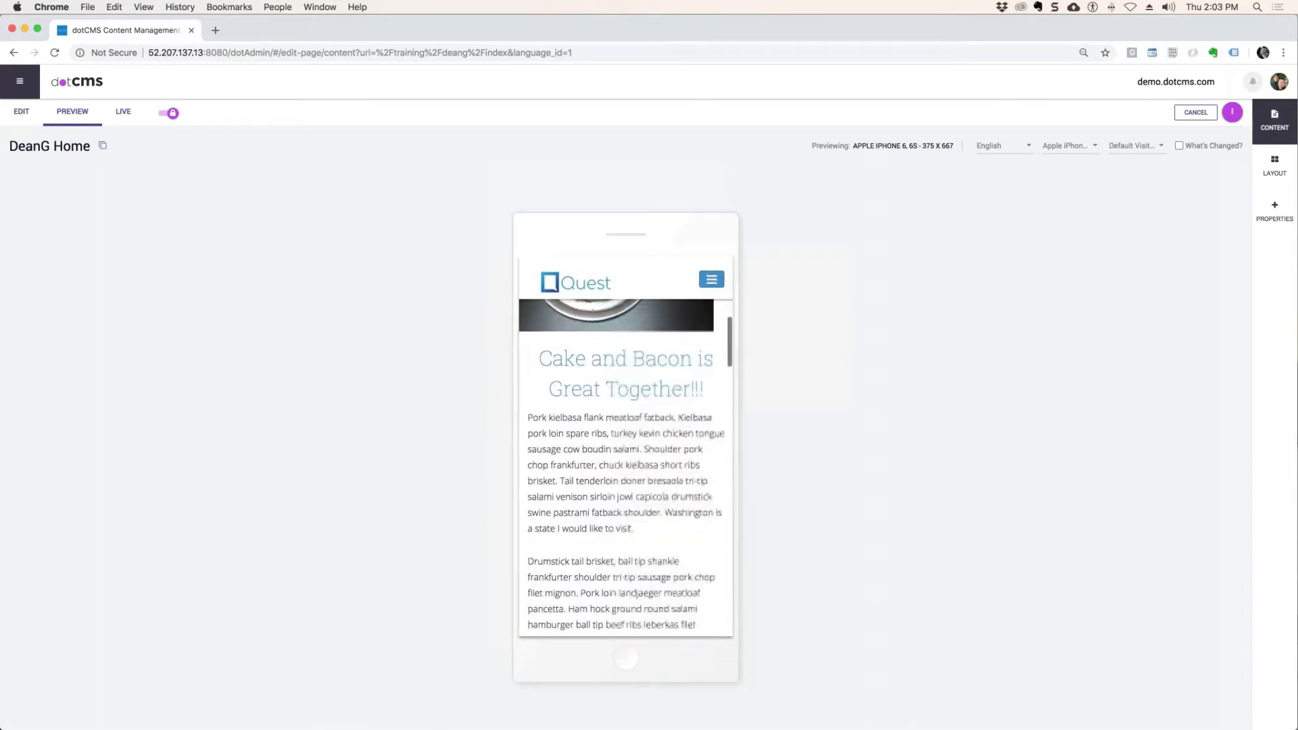
{"action": "scroll", "coordinate": [625, 467], "scroll_direction": "down", "scroll_amount": 4}
{"action": "scroll", "coordinate": [626, 467], "scroll_direction": "up", "scroll_amount": 10}
{"action": "left_click", "coordinate": [1068, 146]}
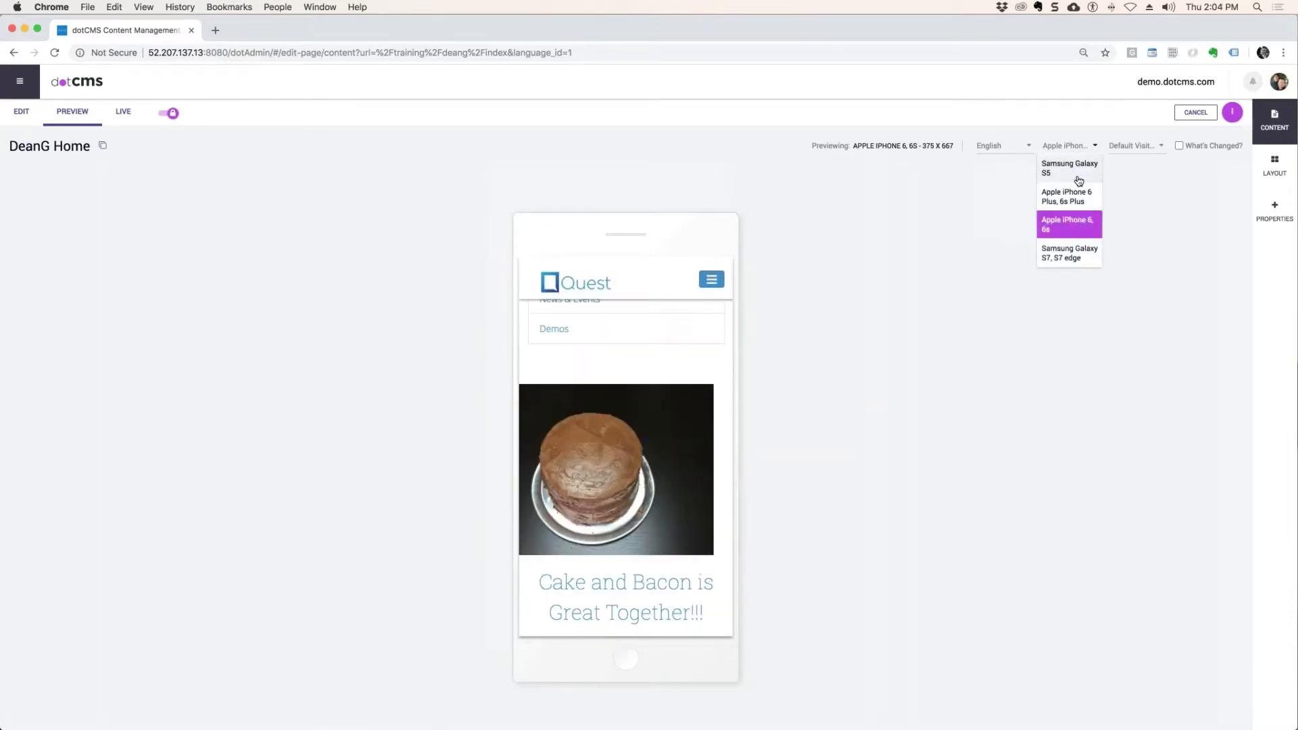
{"action": "left_click", "coordinate": [1056, 164]}
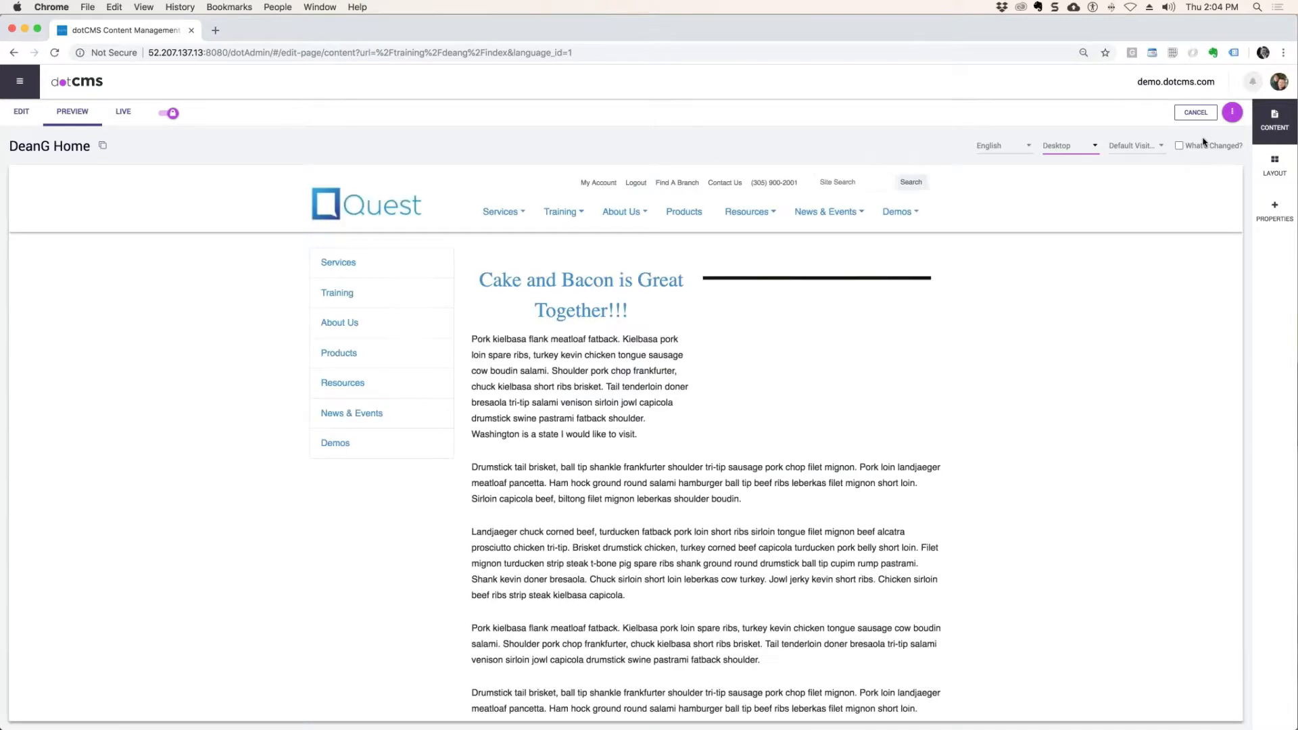
Check which visitor personas the preview offers and return the page to edit mode
{"action": "left_click", "coordinate": [1160, 146]}
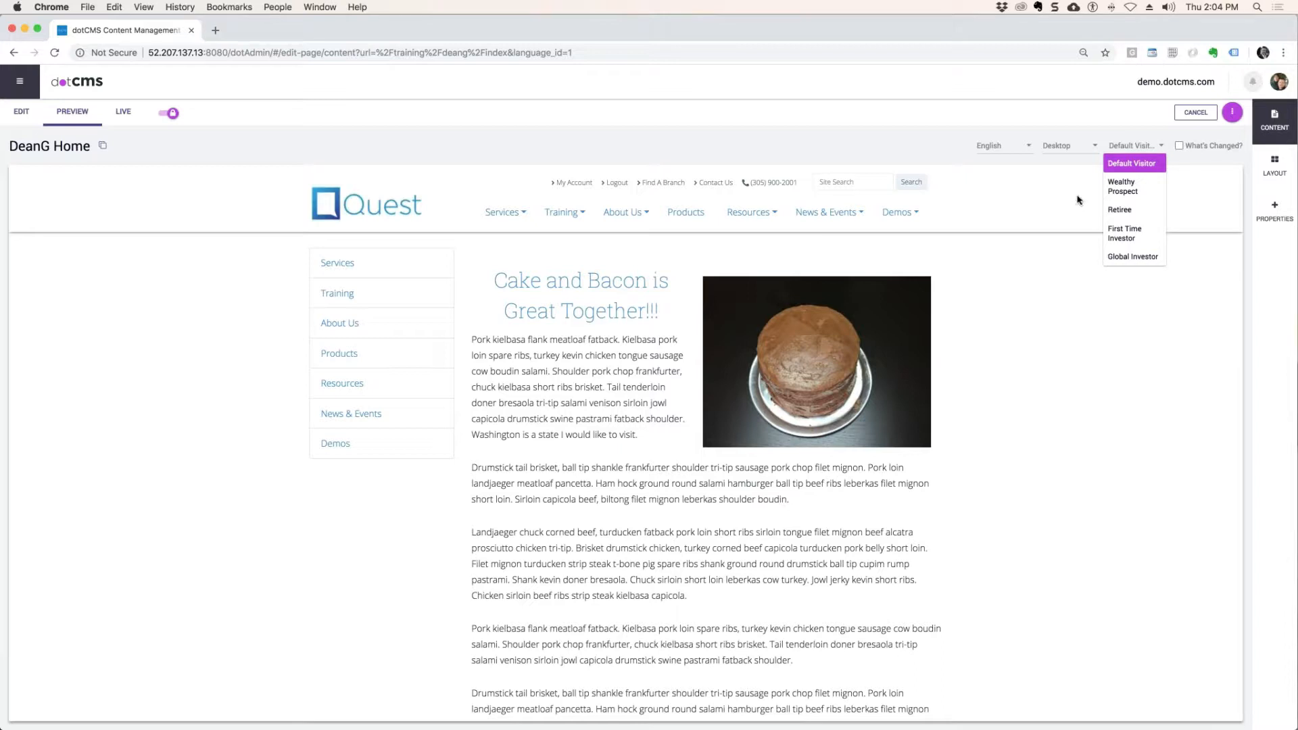
{"action": "left_click", "coordinate": [1275, 164]}
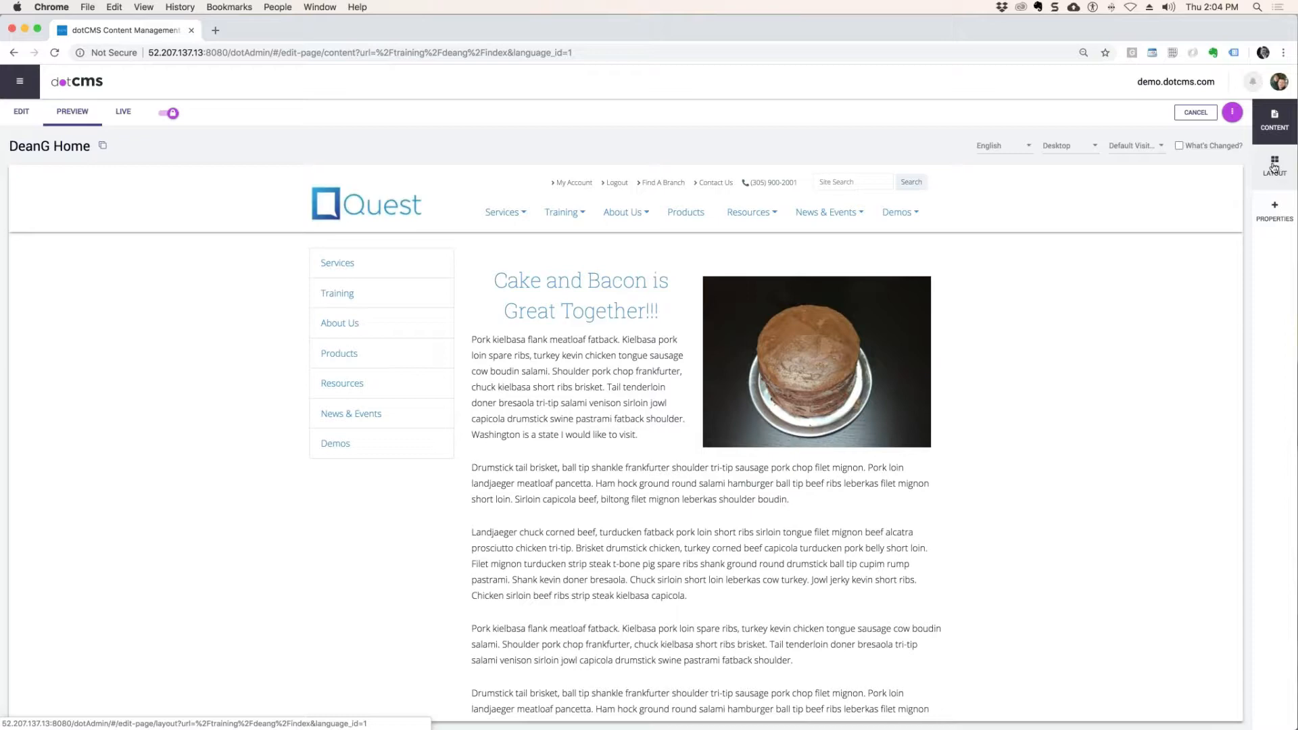
{"action": "left_click", "coordinate": [25, 114]}
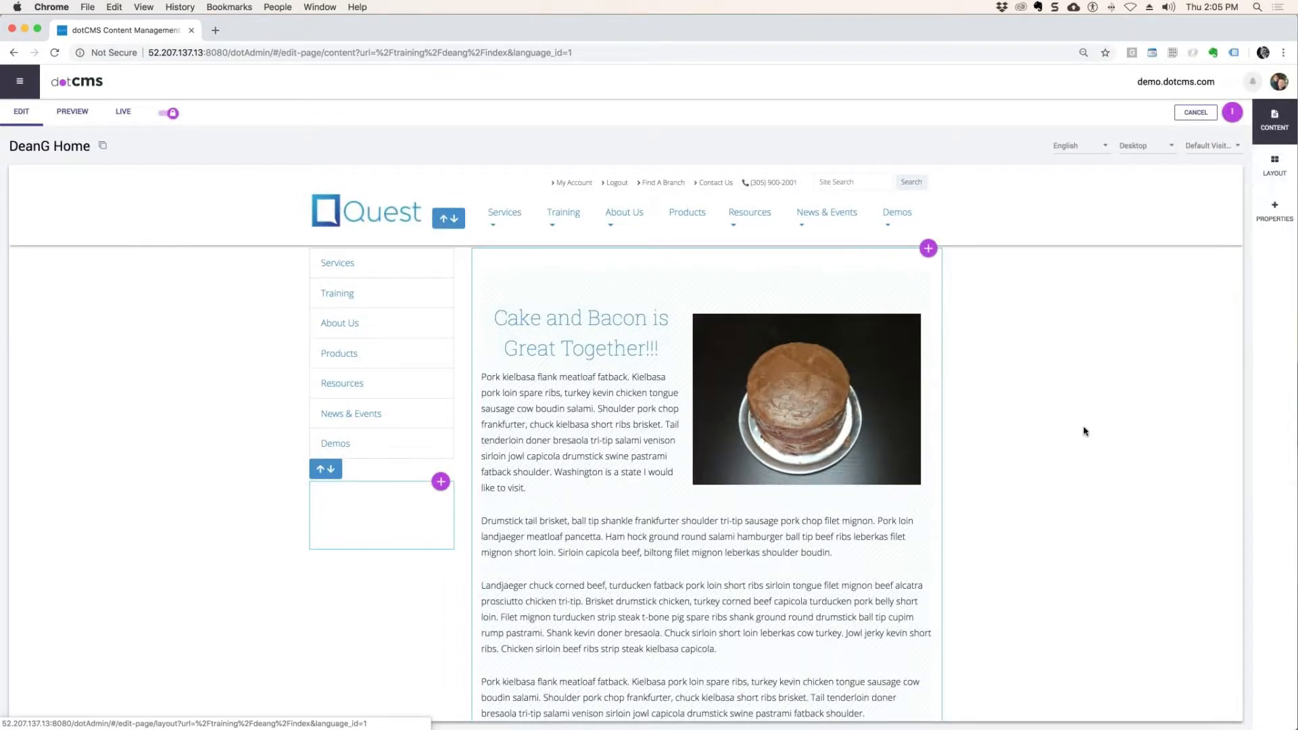
Reload the page editor, open the page layout and narrow the Large Column container to eight grid columns
{"action": "key", "text": "super+r"}
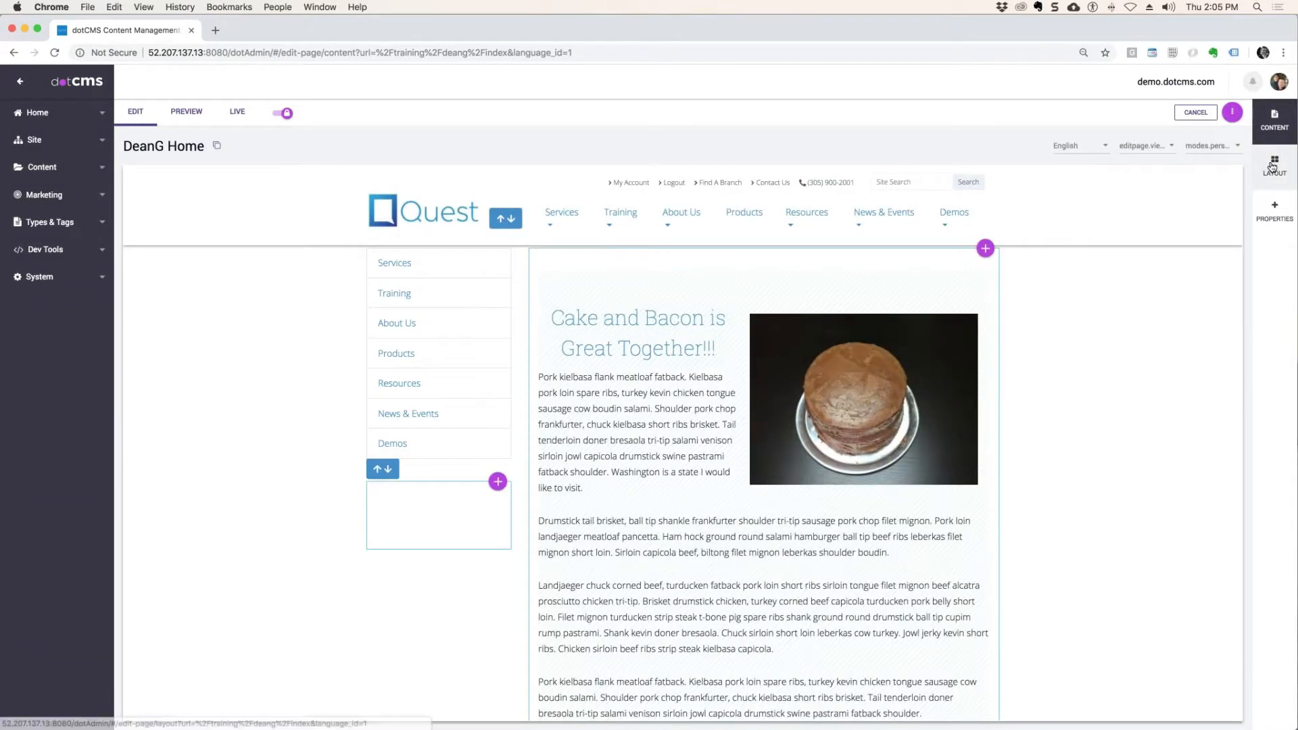
{"action": "left_click", "coordinate": [1272, 164]}
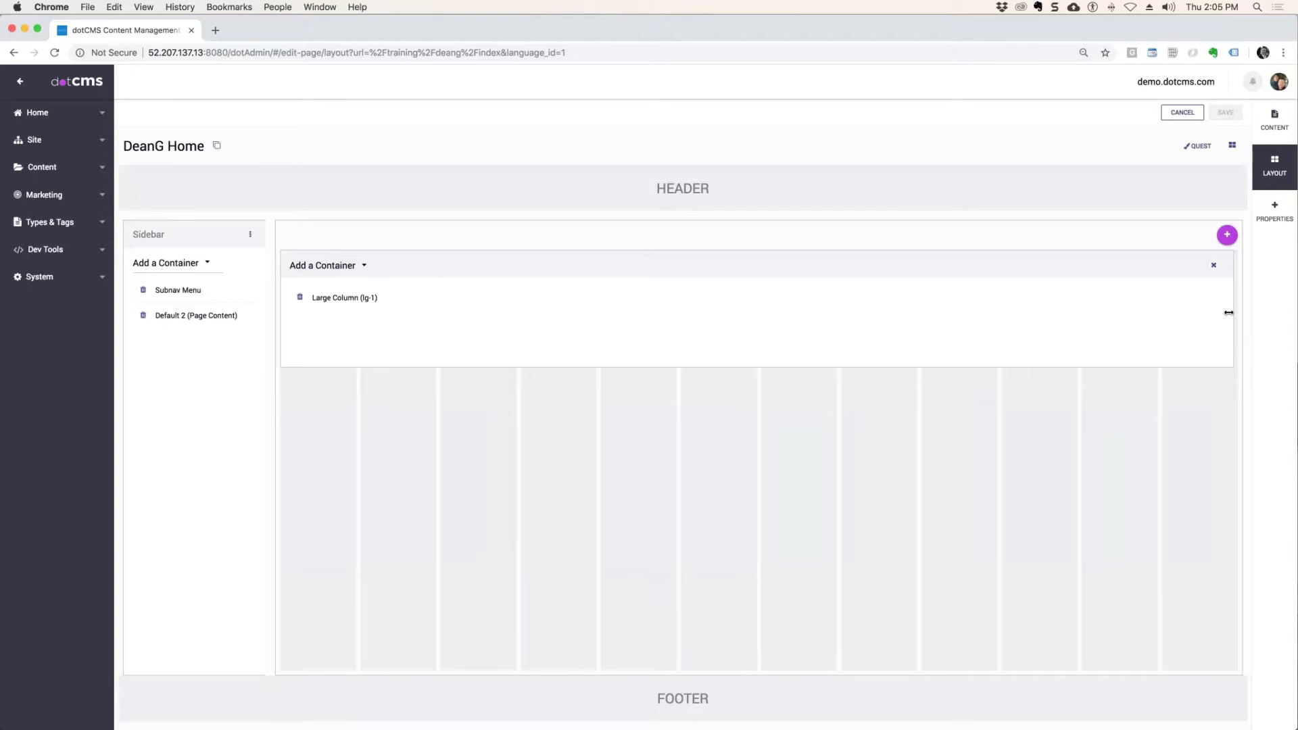
{"action": "left_click_drag", "start_coordinate": [1233, 311], "coordinate": [916, 324]}
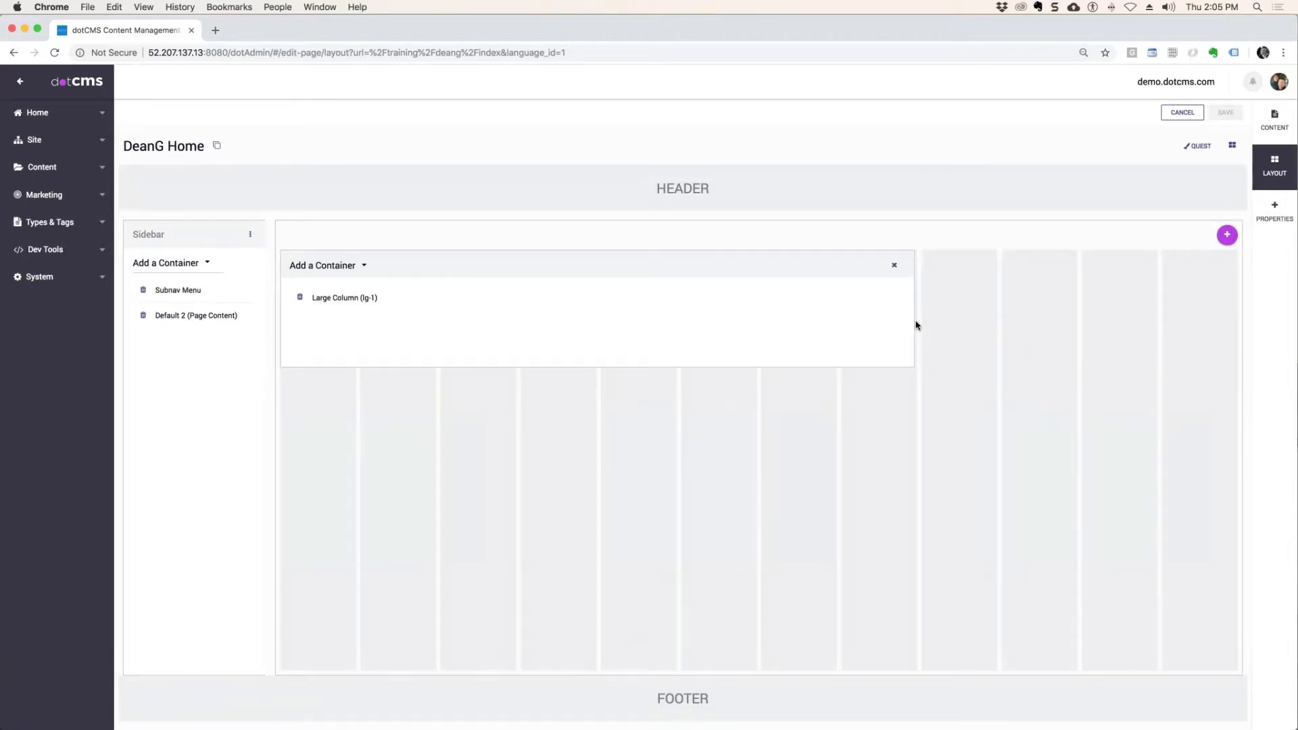
Add a four-column-wide box beside the Large Column container, assign it the Default 2 (Page Content) container and save the layout
{"action": "left_click", "coordinate": [1227, 235]}
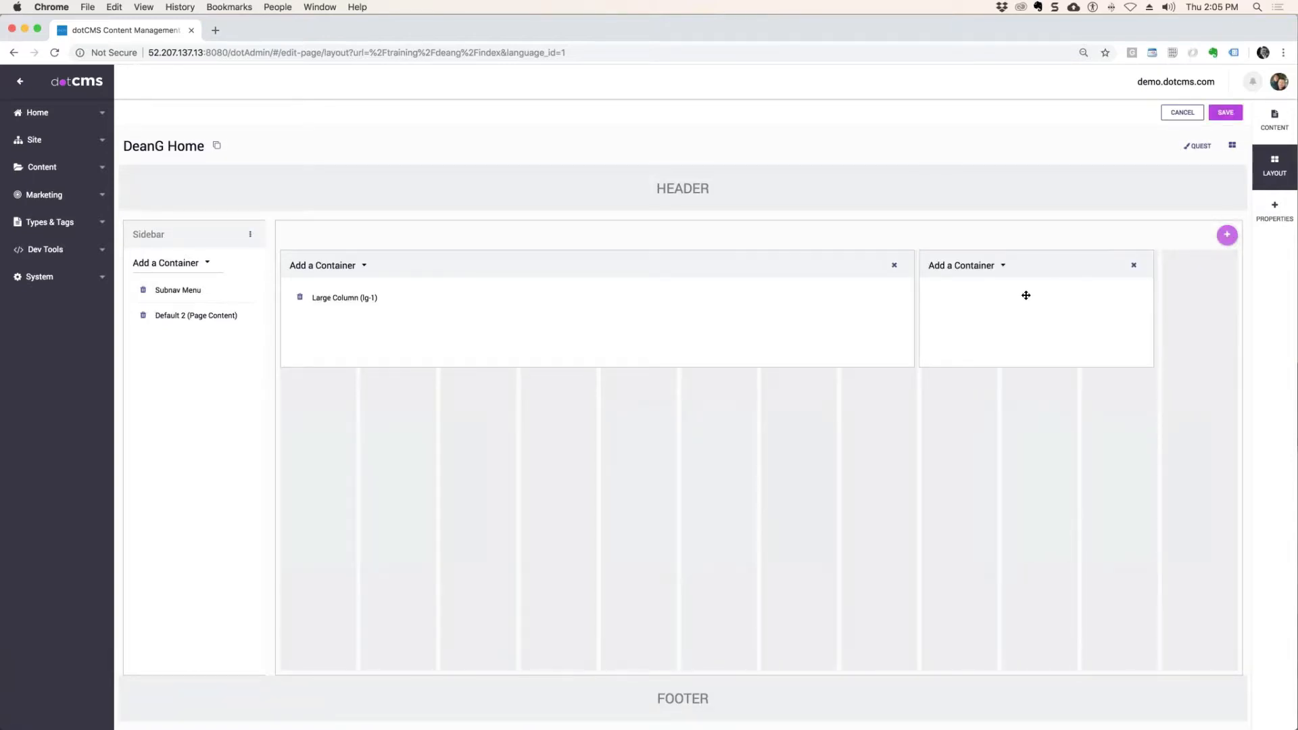
{"action": "left_click_drag", "start_coordinate": [1154, 298], "coordinate": [1221, 295]}
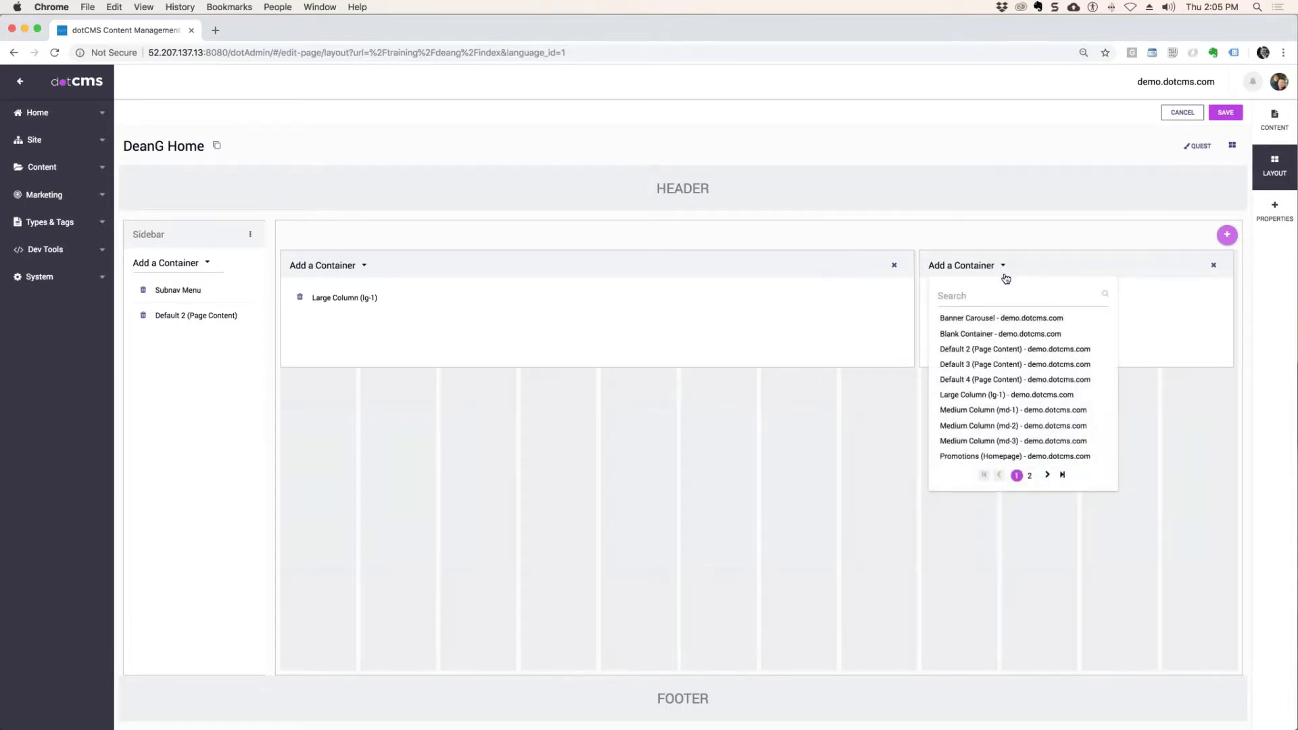
{"action": "left_click", "coordinate": [975, 350]}
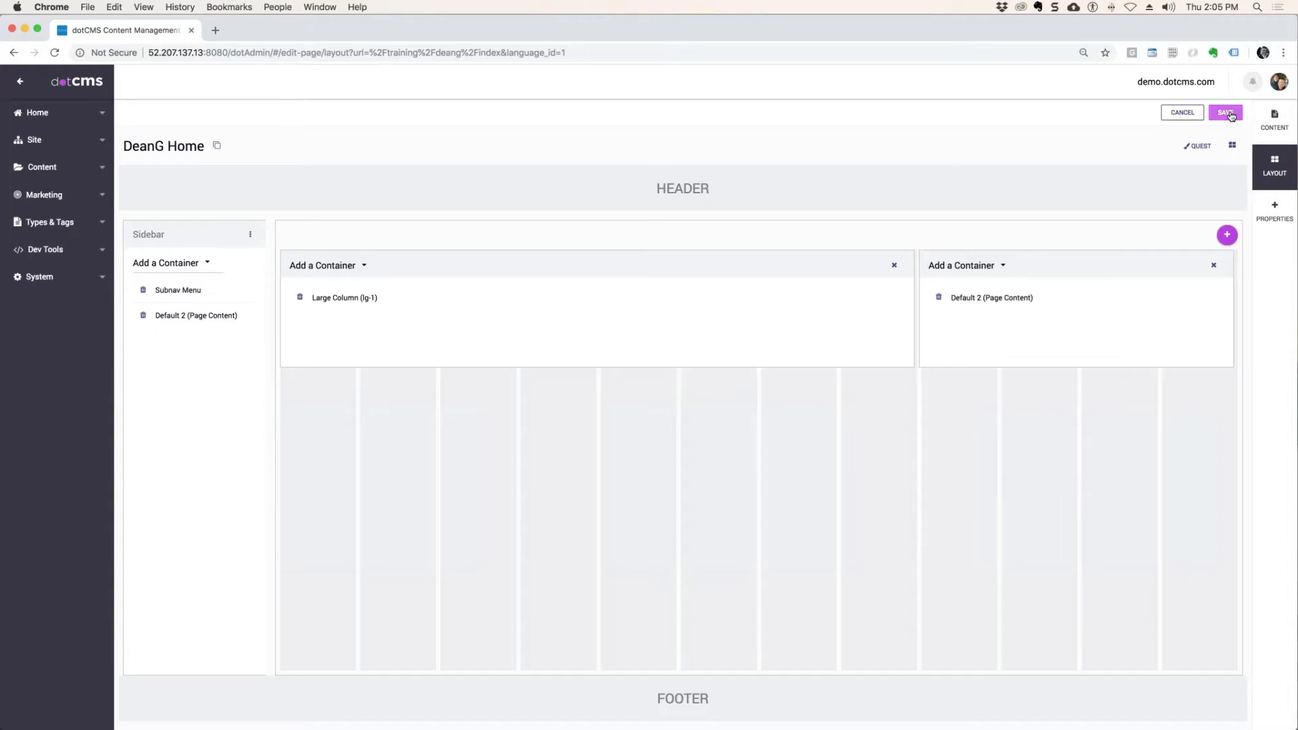
{"action": "left_click", "coordinate": [1230, 114]}
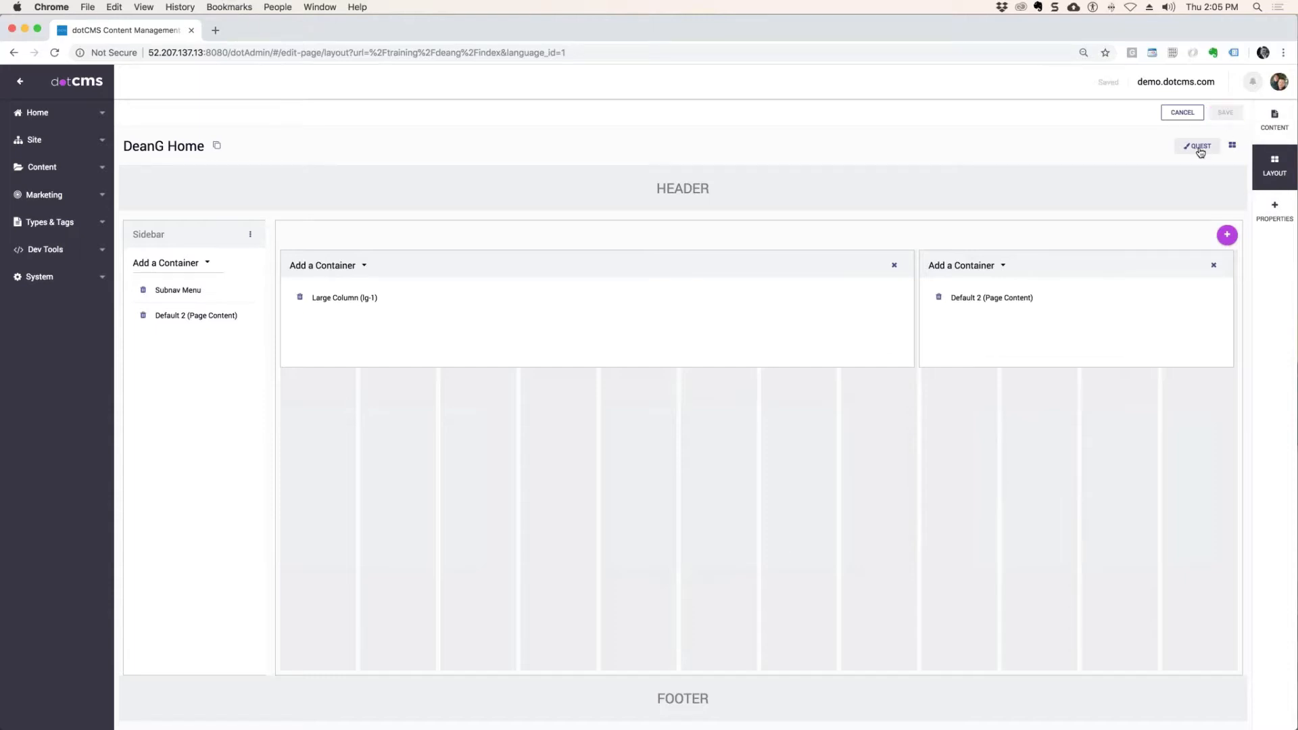
View the themes available for the page layout and leave the theme selection without applying one
{"action": "left_click", "coordinate": [1232, 144]}
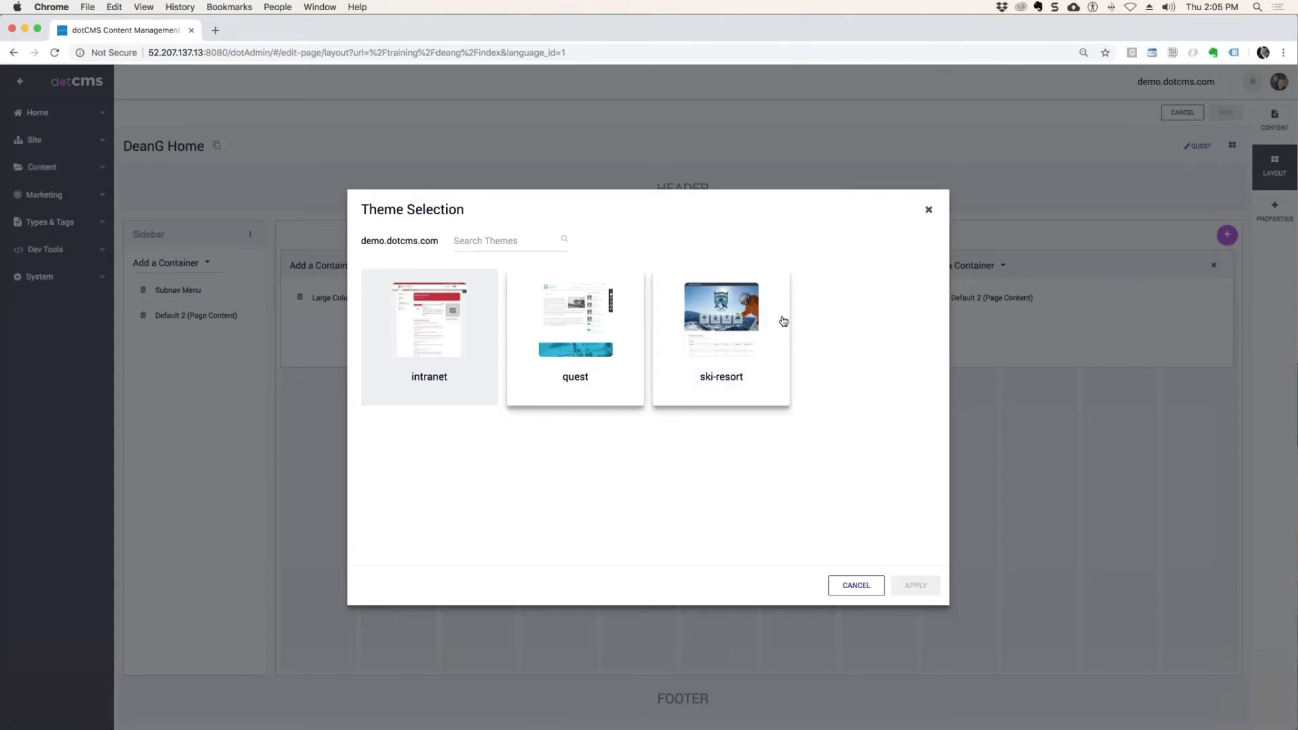
{"action": "left_click", "coordinate": [929, 209]}
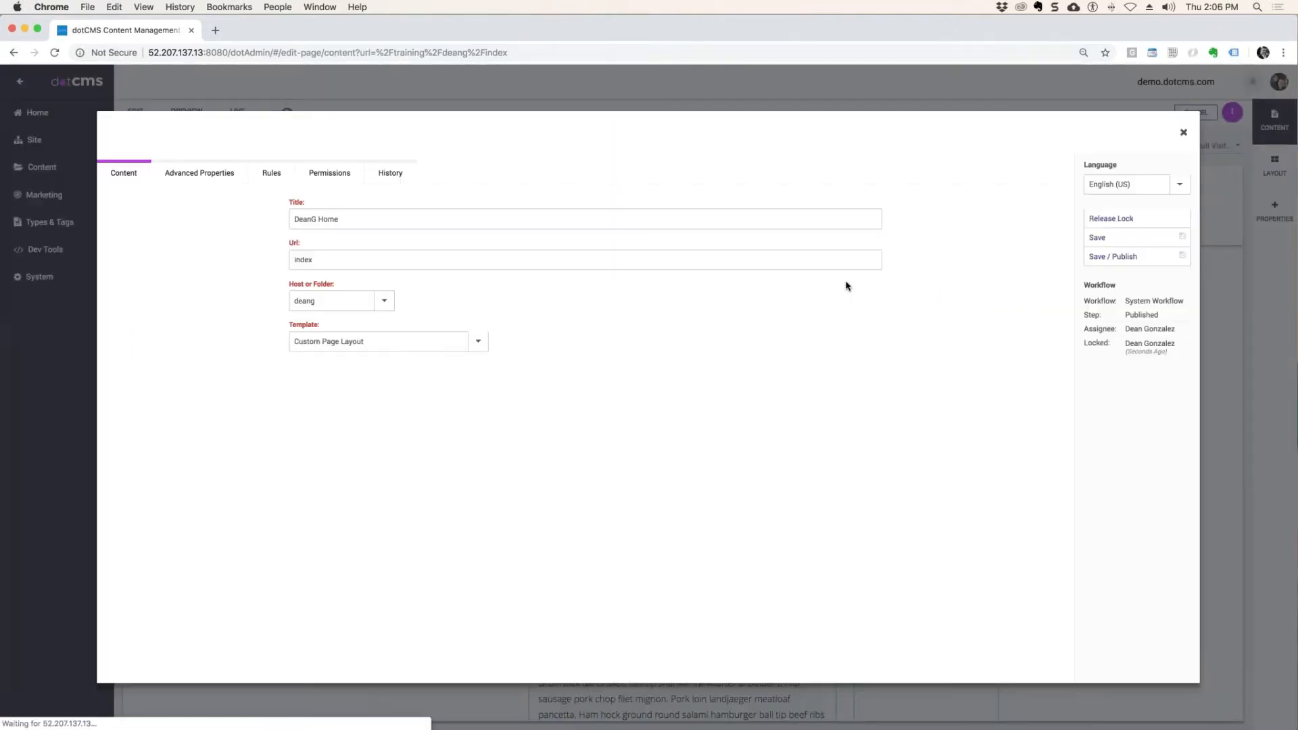
Set the page's template to Quest - 1 Column in its properties, save and publish it, and review the page in the preview
{"action": "left_click", "coordinate": [481, 349]}
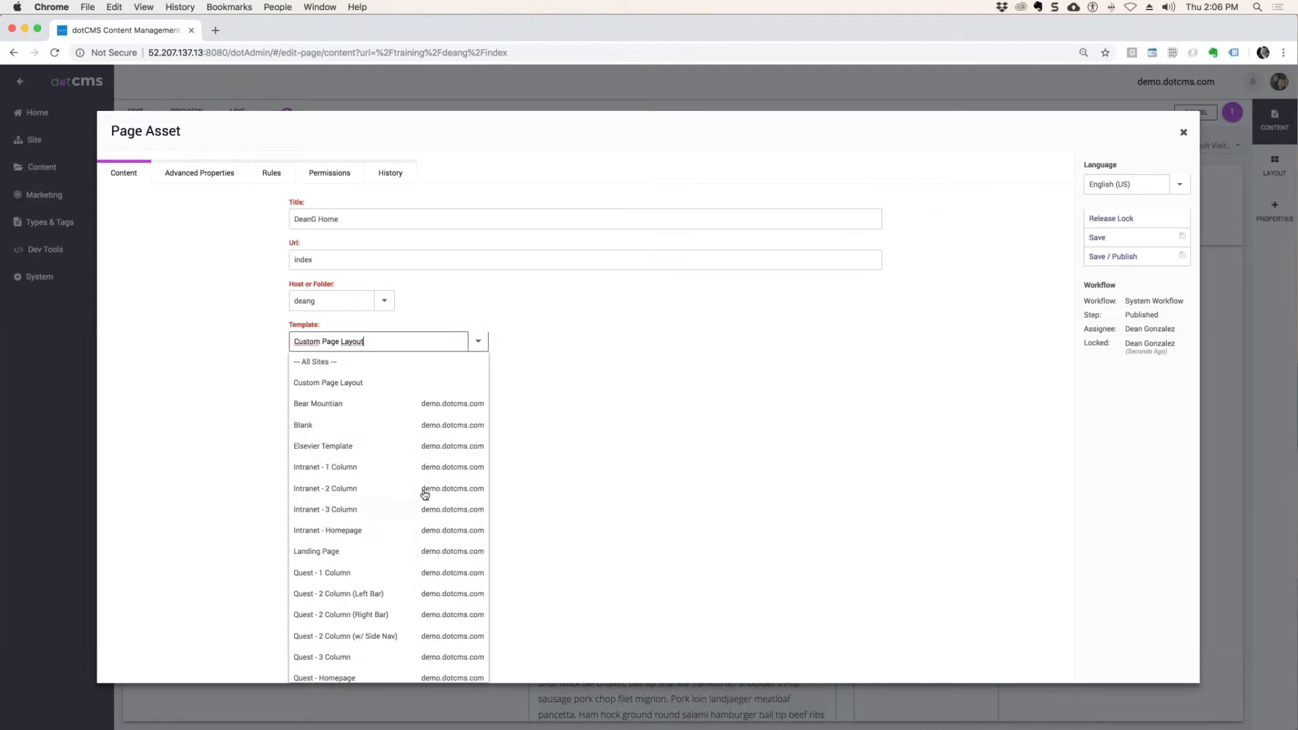
{"action": "scroll", "coordinate": [335, 549], "scroll_direction": "down", "scroll_amount": 1}
{"action": "left_click", "coordinate": [336, 545]}
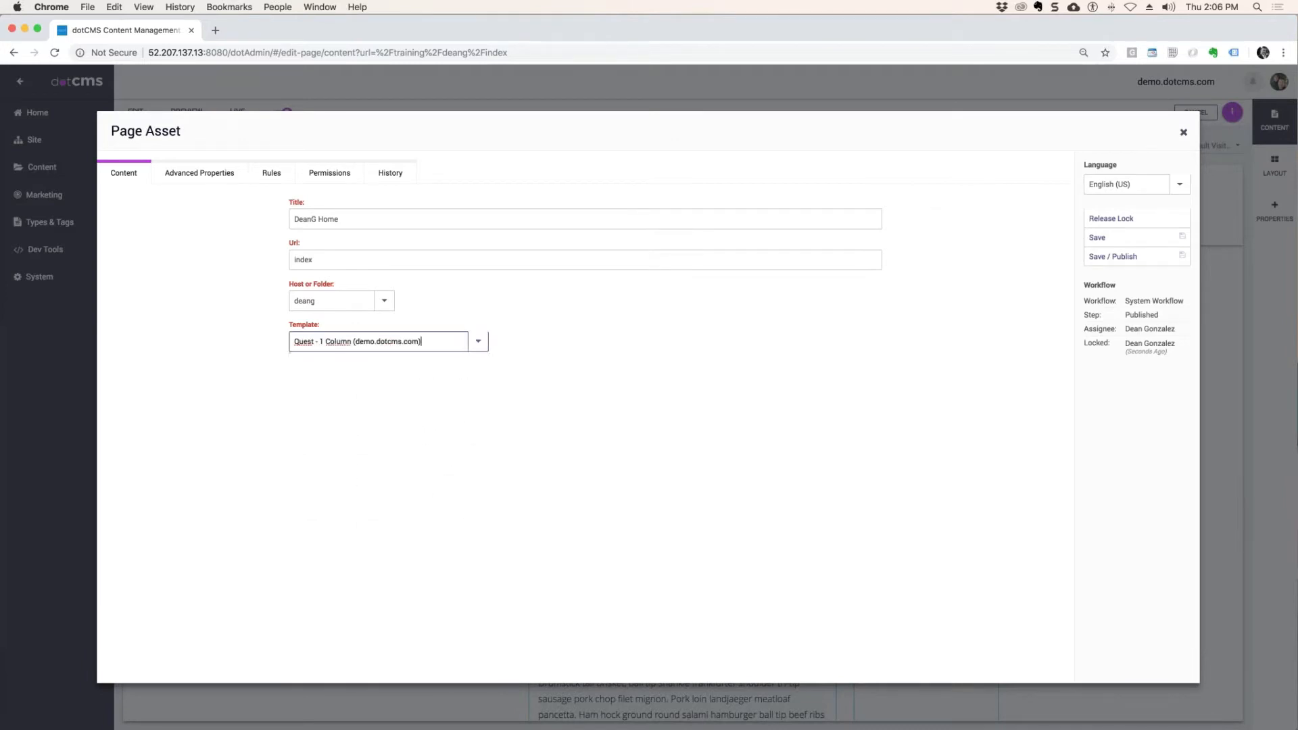
{"action": "left_click", "coordinate": [1151, 260]}
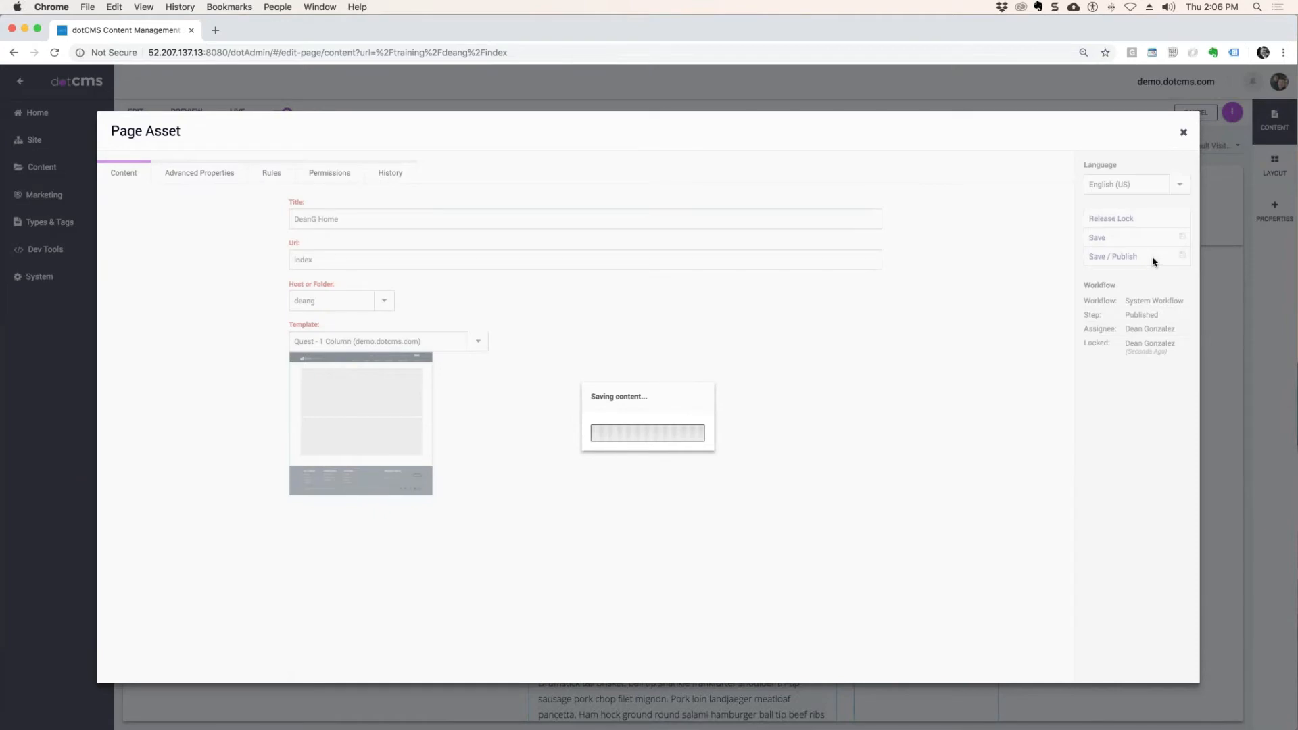
{"action": "left_click", "coordinate": [1184, 133]}
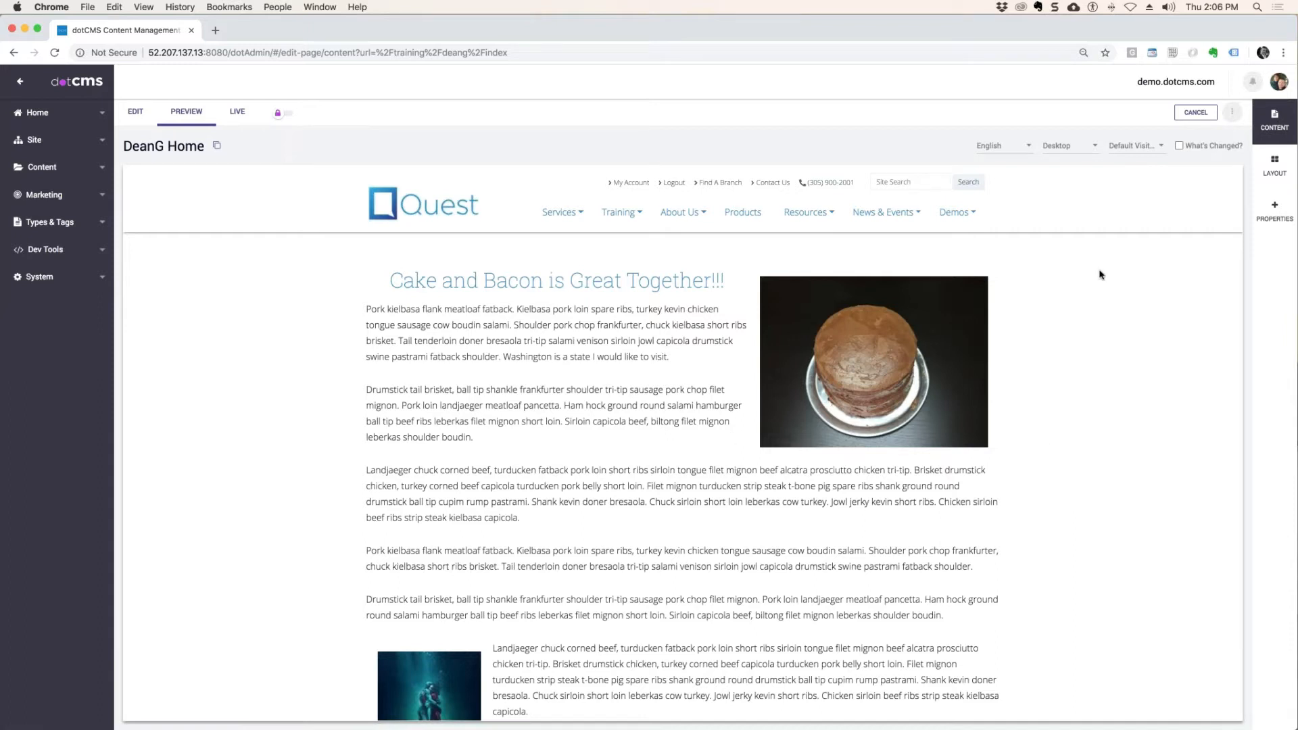
{"action": "scroll", "coordinate": [353, 368], "scroll_direction": "down", "scroll_amount": 10}
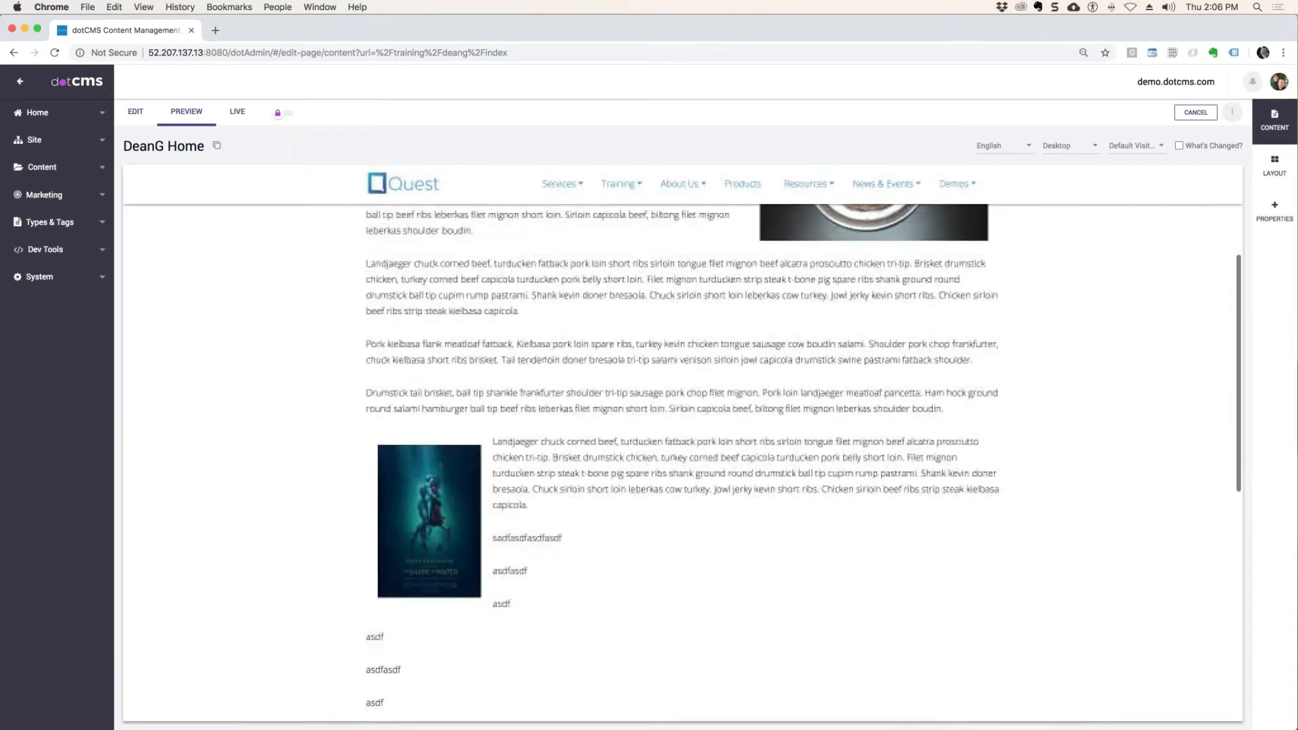
{"action": "scroll", "coordinate": [762, 426], "scroll_direction": "up", "scroll_amount": 8}
{"action": "scroll", "coordinate": [683, 462], "scroll_direction": "up", "scroll_amount": 1}
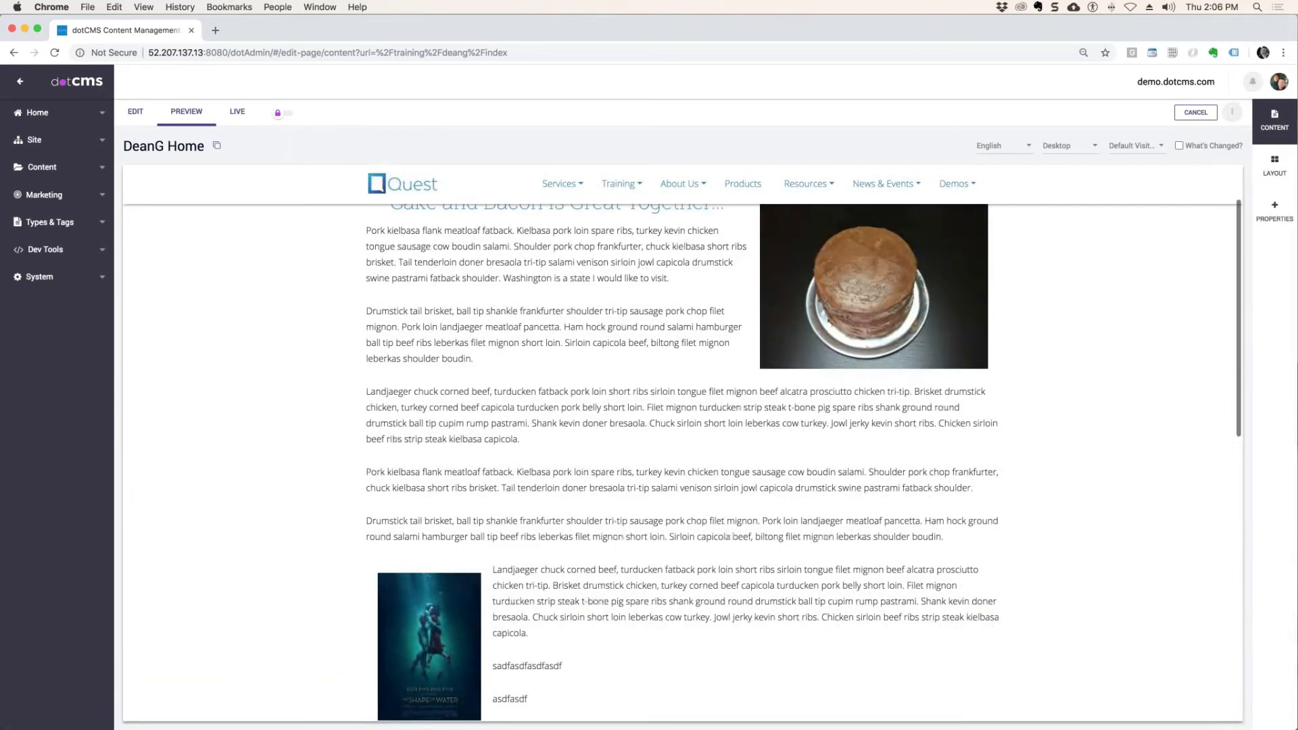
{"action": "scroll", "coordinate": [928, 372], "scroll_direction": "up", "scroll_amount": 3}
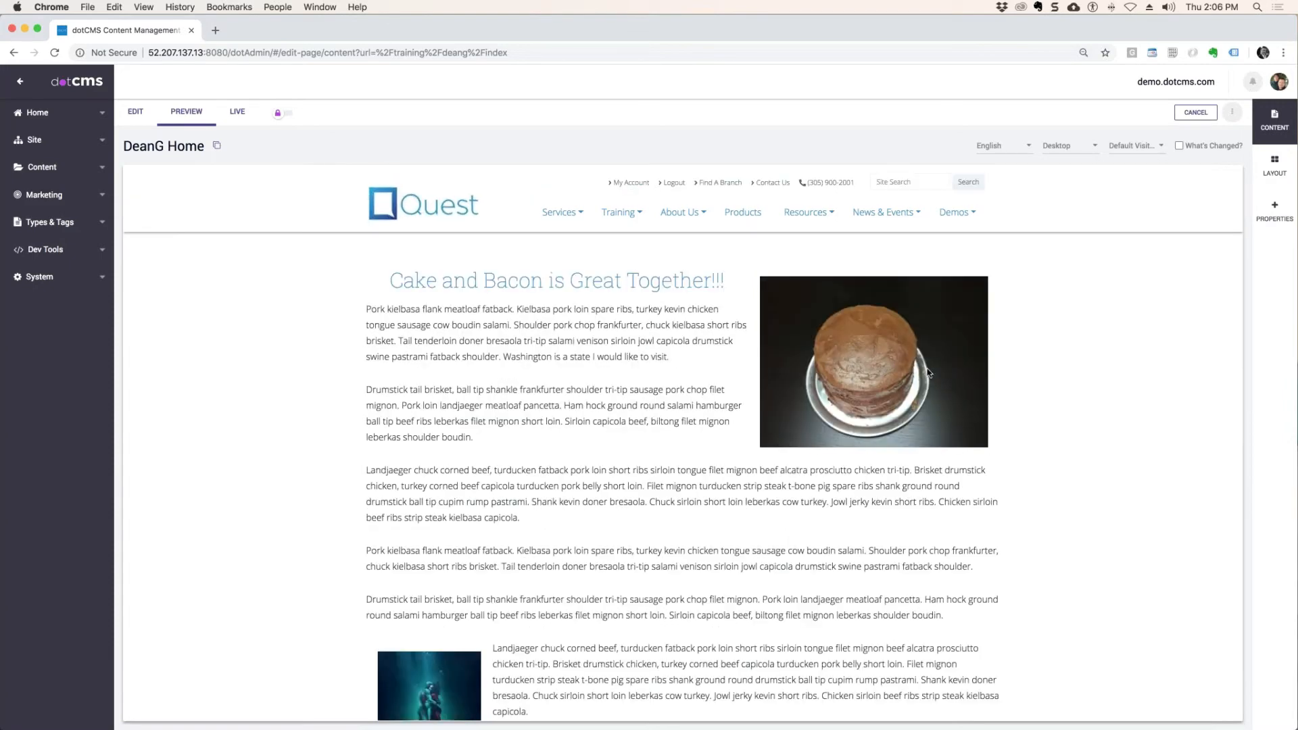
Set the page's template to Quest - 2 Column (w/ Side Nav), lock and publish the page, and highlight its main heading in the preview
{"action": "left_click", "coordinate": [1275, 210]}
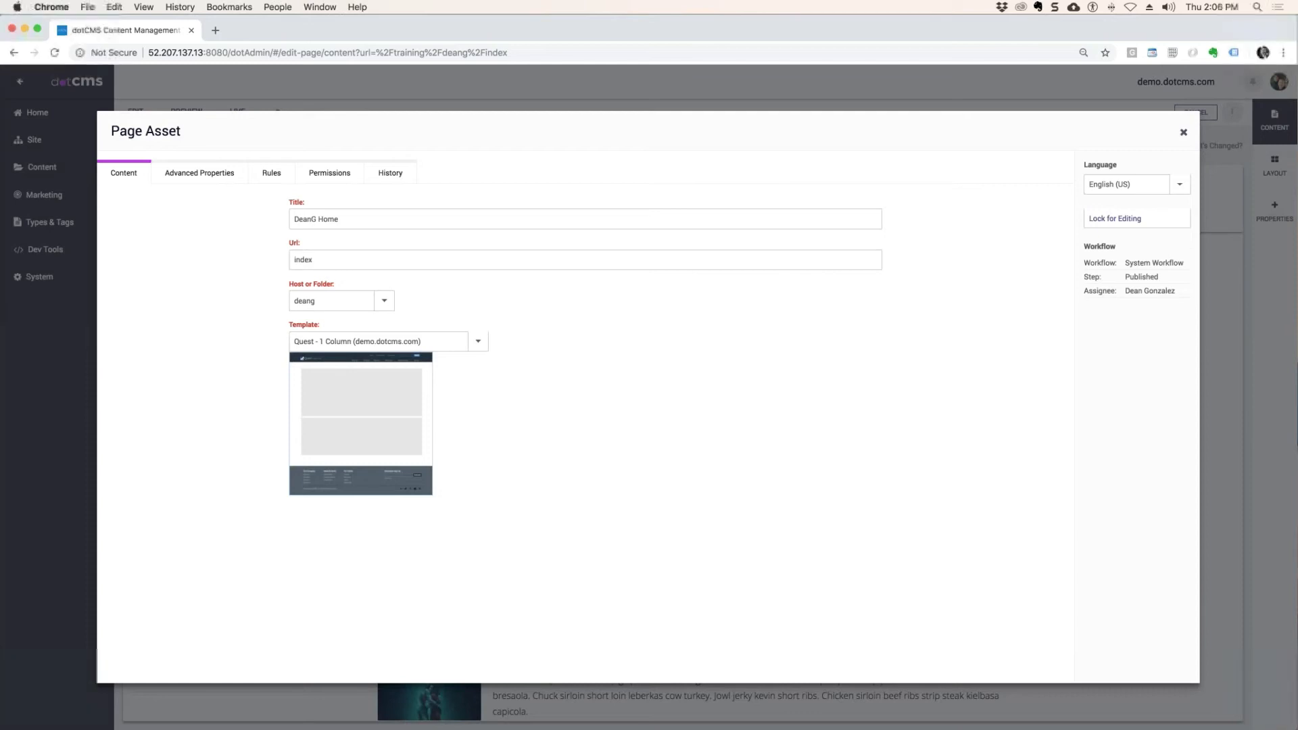
{"action": "left_click", "coordinate": [478, 341]}
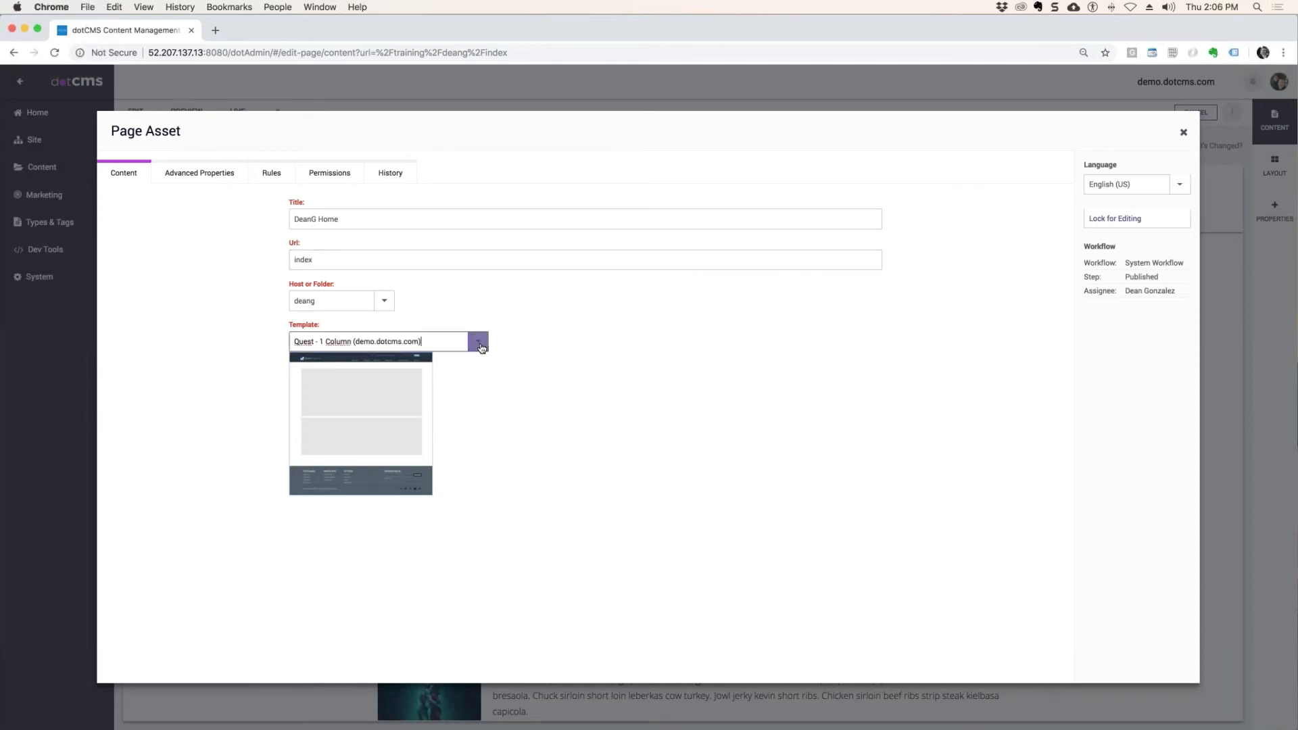
{"action": "left_click", "coordinate": [384, 617]}
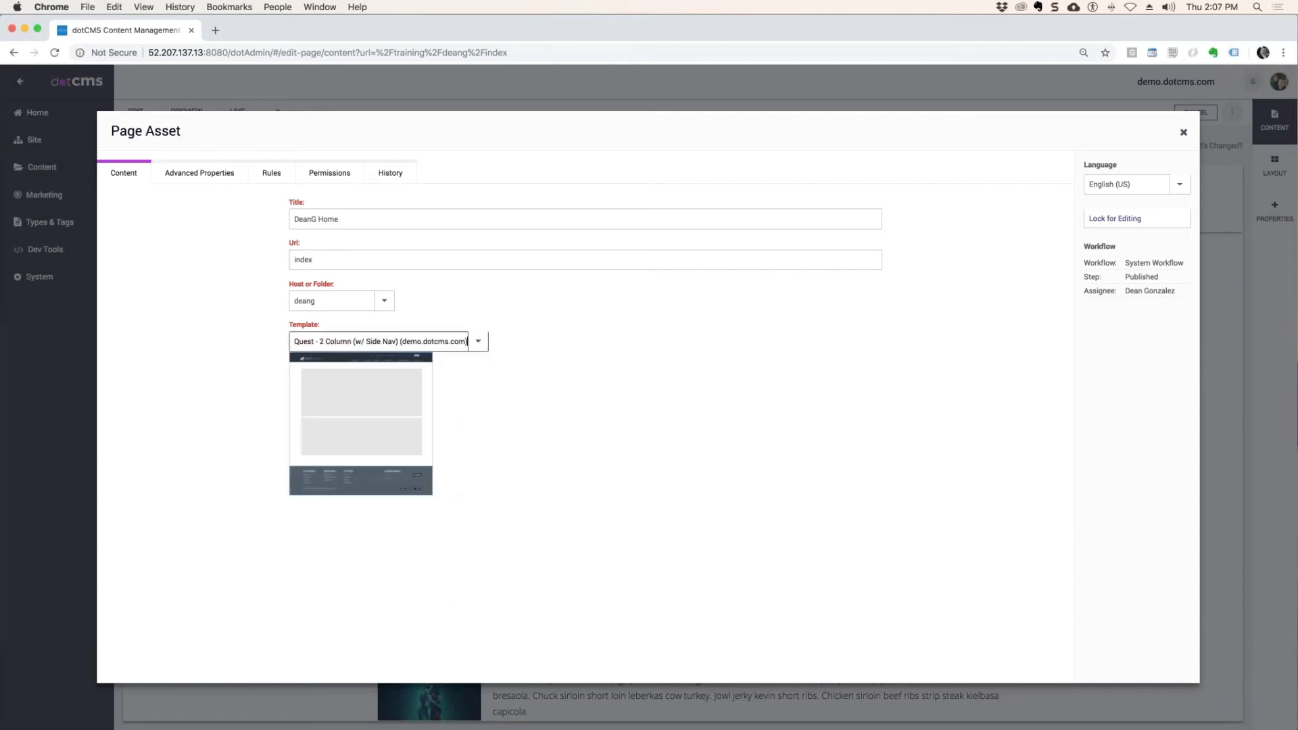
{"action": "left_click", "coordinate": [1177, 219]}
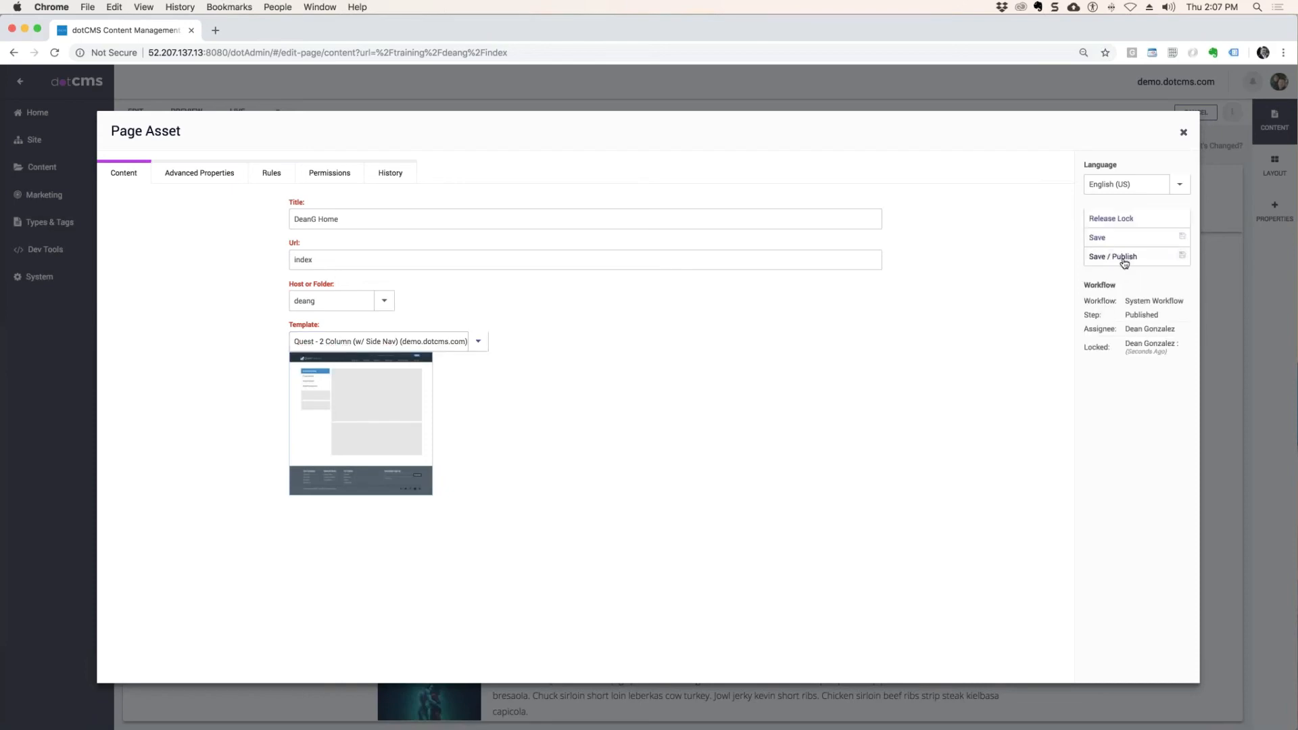
{"action": "left_click", "coordinate": [1120, 259]}
{"action": "left_click", "coordinate": [1183, 132]}
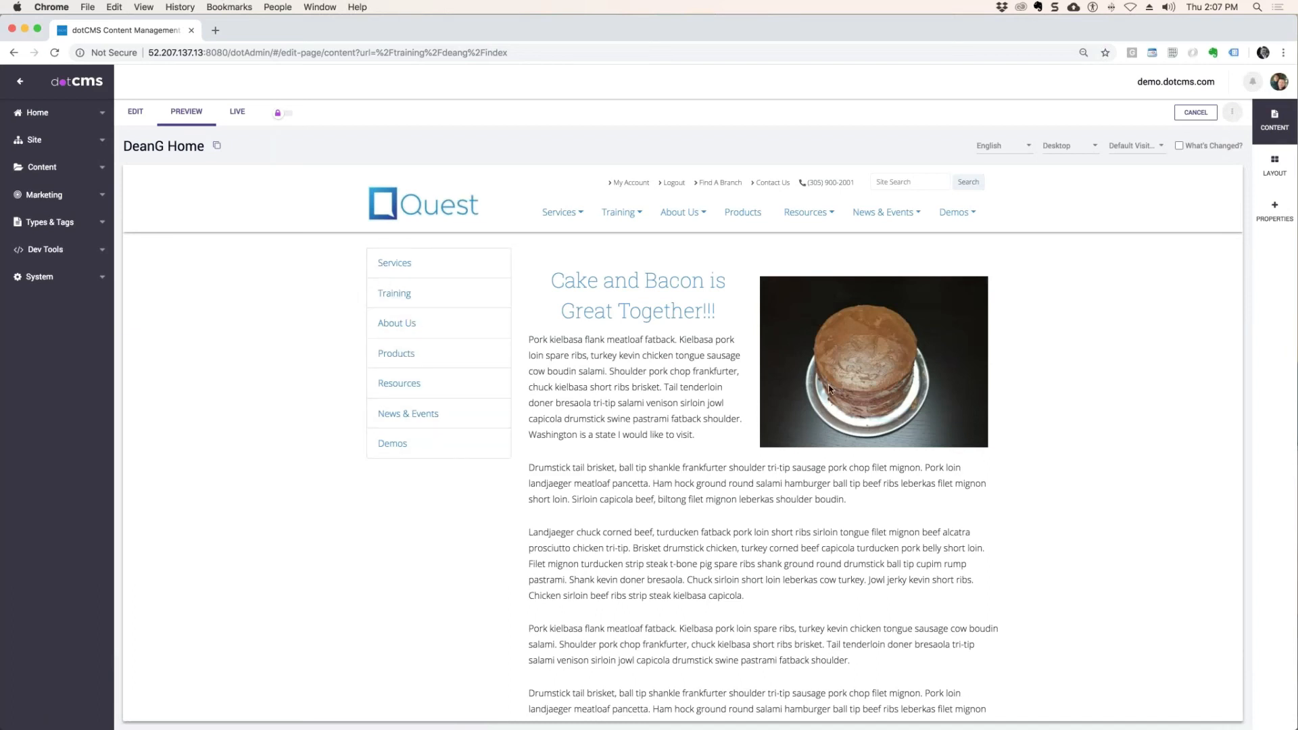
{"action": "left_click_drag", "start_coordinate": [723, 316], "coordinate": [552, 264]}
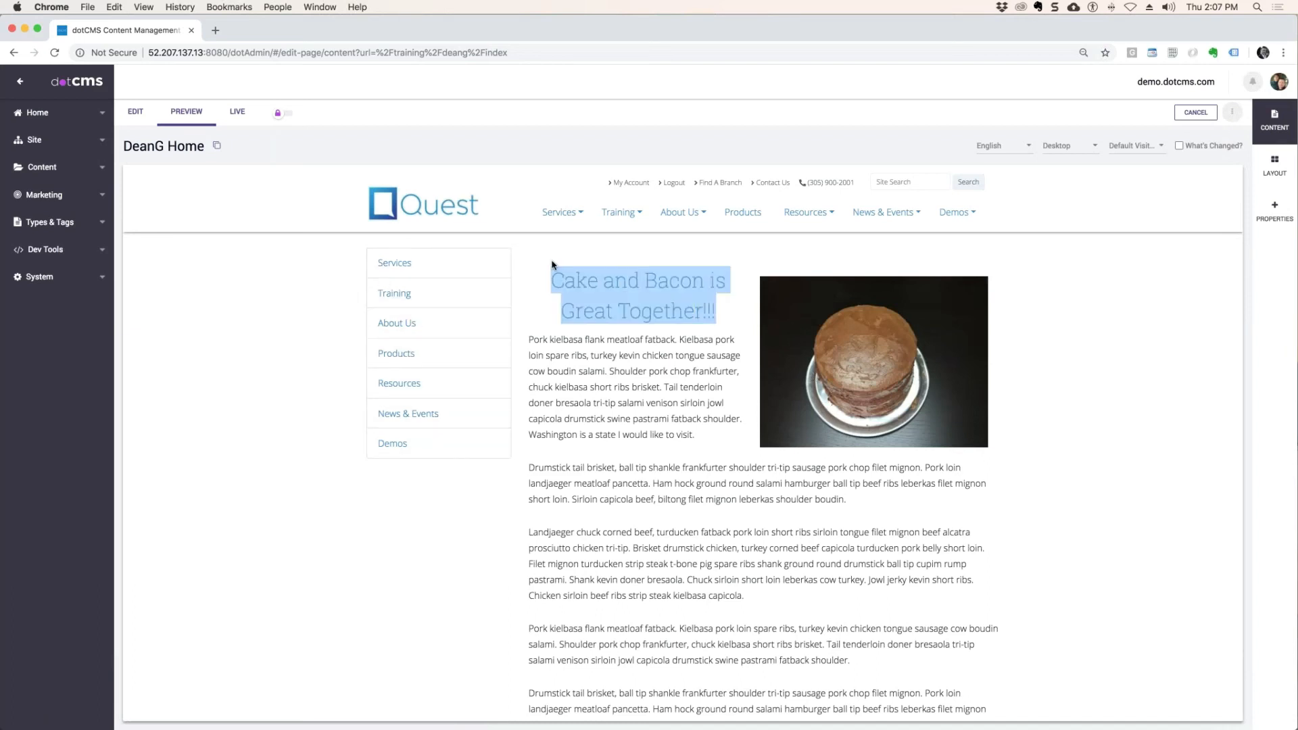